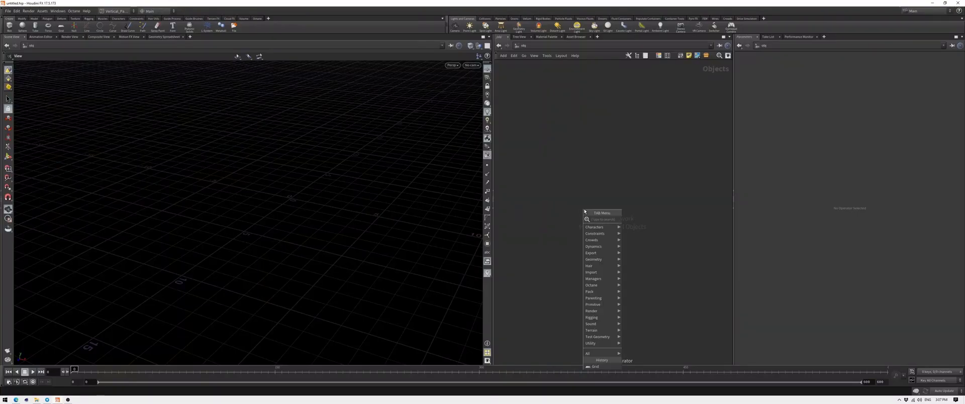
{"action": "type", "text": "geo"}
Add a Geometry object, dive into its grid1 network and reposition the grid node.
{"action": "key", "text": "Return"}
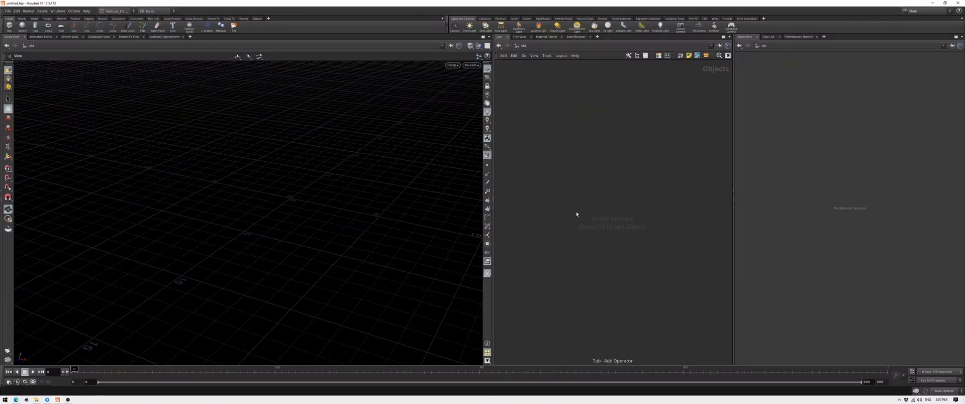
{"action": "left_click", "coordinate": [610, 142]}
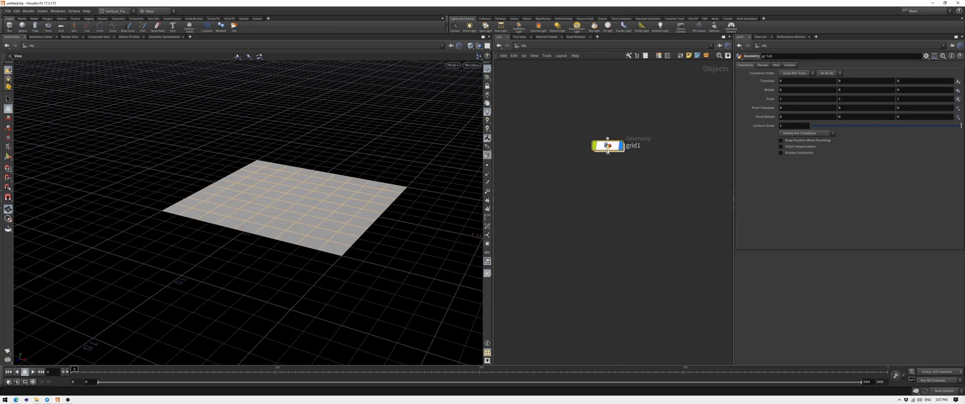
{"action": "double_click", "coordinate": [607, 148]}
{"action": "mouse_move", "coordinate": [367, 186]}
{"action": "left_mouse_down"}
{"action": "mouse_move", "coordinate": [329, 196]}
{"action": "mouse_move", "coordinate": [315, 212]}
{"action": "mouse_move", "coordinate": [302, 196]}
{"action": "left_mouse_up"}
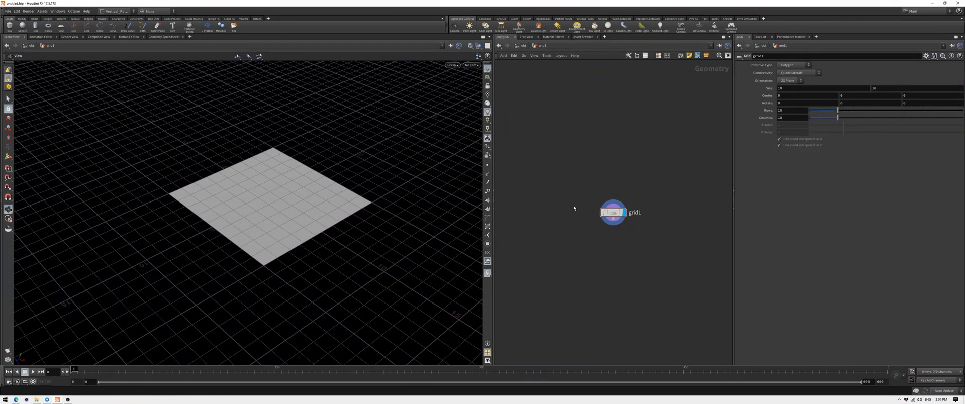
{"action": "left_click_drag", "start_coordinate": [611, 213], "coordinate": [601, 129]}
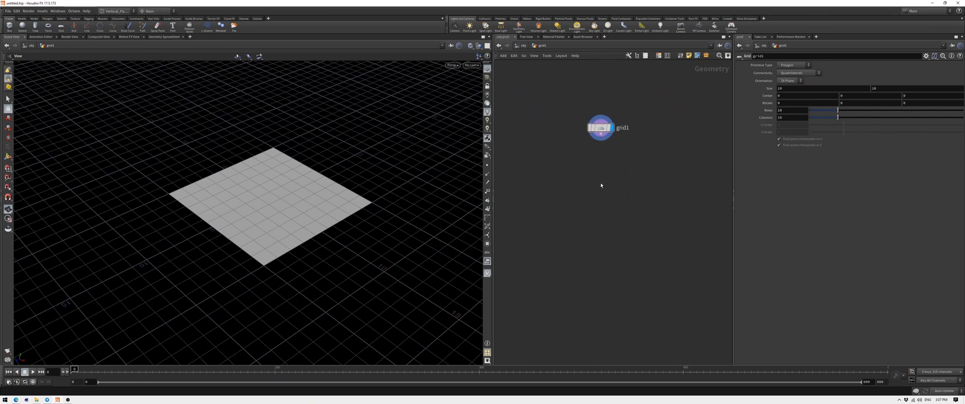
Add a Subdivide node wired under grid1 and display its result.
{"action": "key", "text": "Tab"}
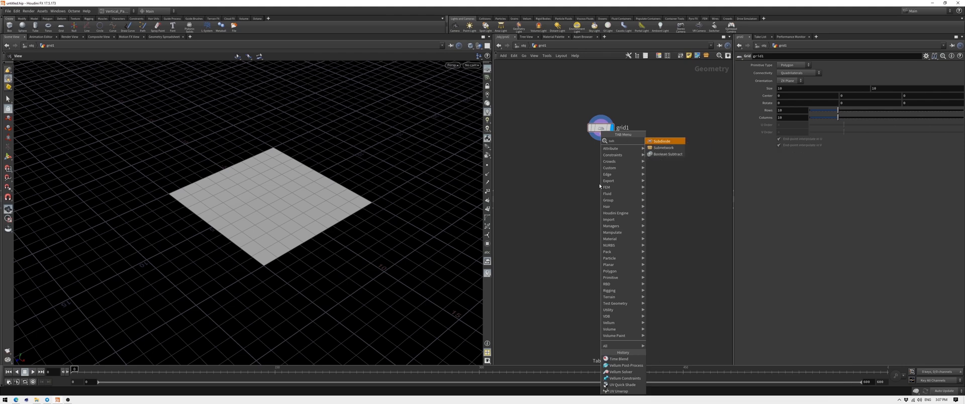
{"action": "left_click", "coordinate": [667, 142]}
{"action": "left_click", "coordinate": [600, 185]}
{"action": "mouse_move", "coordinate": [601, 136]}
{"action": "left_mouse_down"}
{"action": "mouse_move", "coordinate": [596, 179]}
{"action": "mouse_move", "coordinate": [600, 162]}
{"action": "left_mouse_up"}
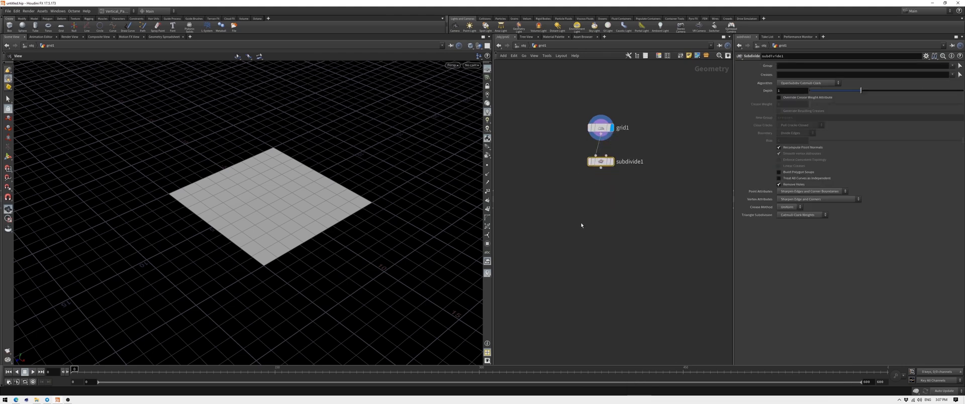
{"action": "left_click", "coordinate": [612, 162]}
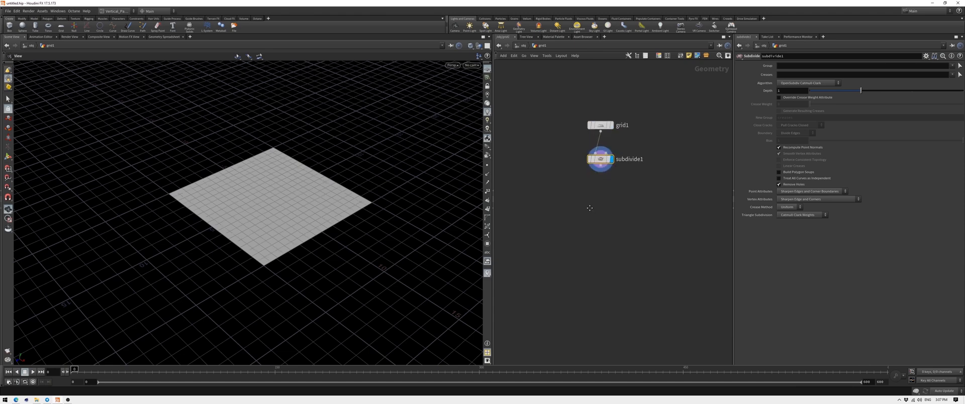
Add a UV Unwrap node wired under subdivide1 and display the unwrapped grid.
{"action": "key", "text": "Tab"}
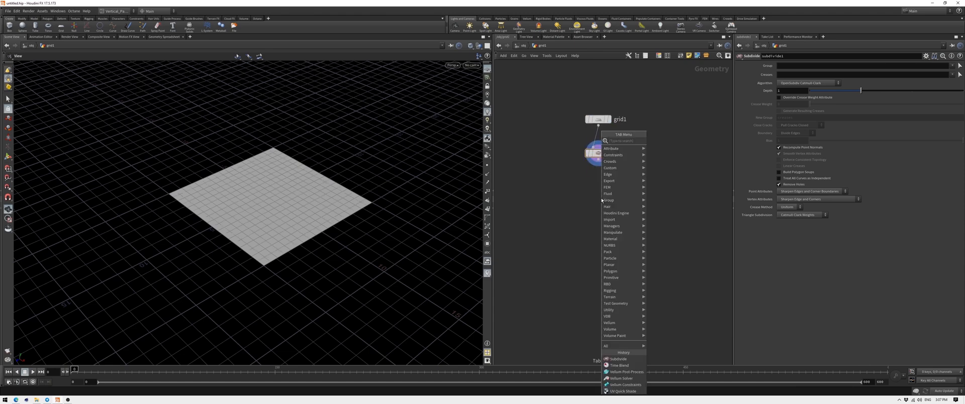
{"action": "type", "text": "uv"}
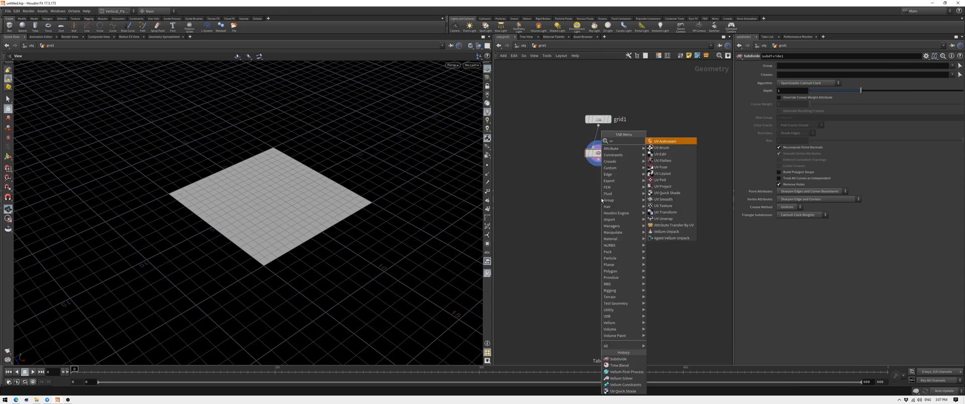
{"action": "key", "text": "Down"}
{"action": "key", "text": "Down"}
{"action": "key", "text": "Down"}
{"action": "key", "text": "Down"}
{"action": "key", "text": "Down"}
{"action": "key", "text": "Down"}
{"action": "key", "text": "Down"}
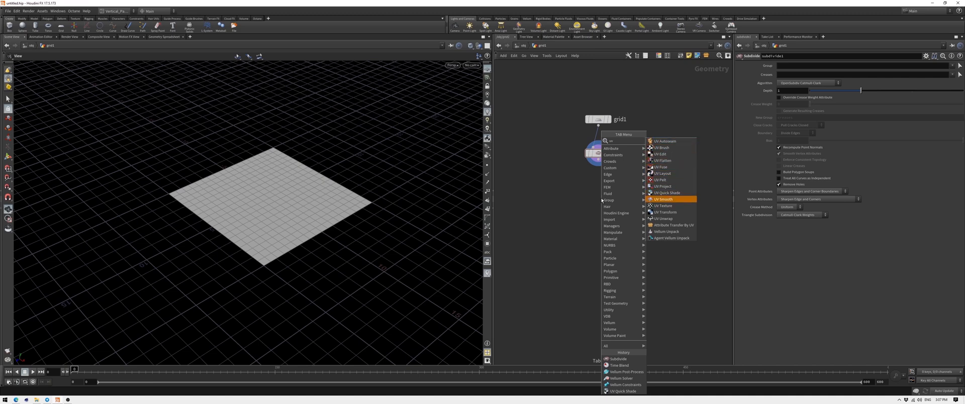
{"action": "key", "text": "Down"}
{"action": "key", "text": "Down"}
{"action": "key", "text": "Down"}
{"action": "key", "text": "Return"}
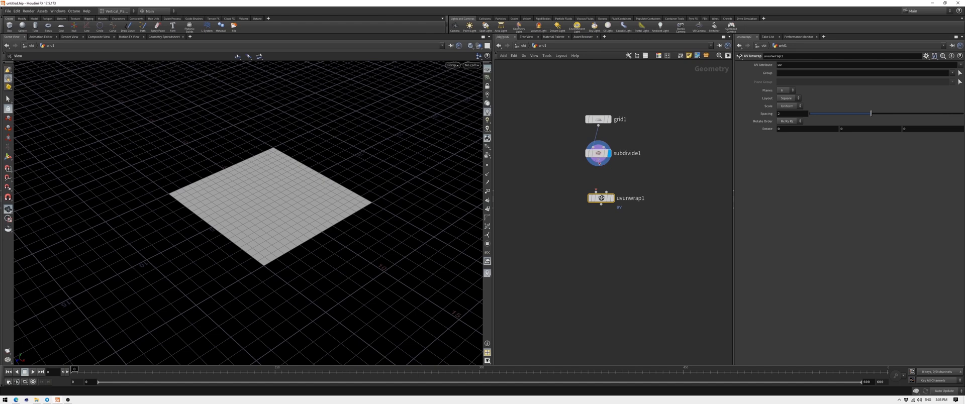
{"action": "mouse_move", "coordinate": [601, 163]}
{"action": "left_mouse_down"}
{"action": "mouse_move", "coordinate": [601, 198]}
{"action": "mouse_move", "coordinate": [605, 191]}
{"action": "left_mouse_up"}
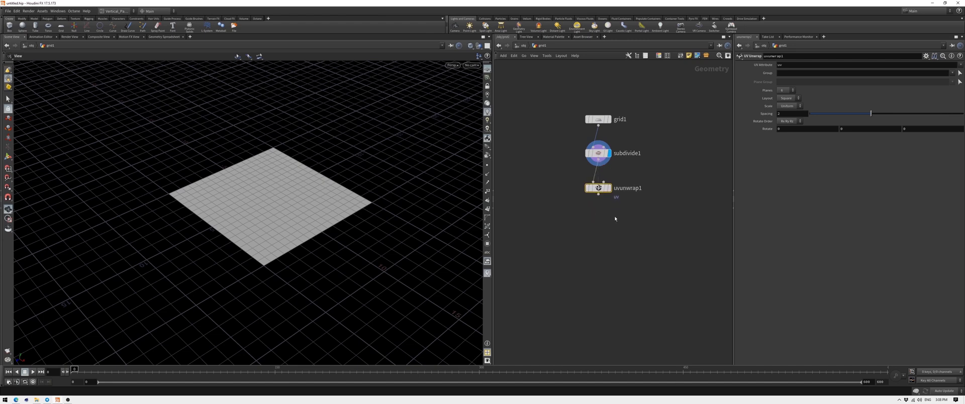
{"action": "left_click", "coordinate": [607, 189]}
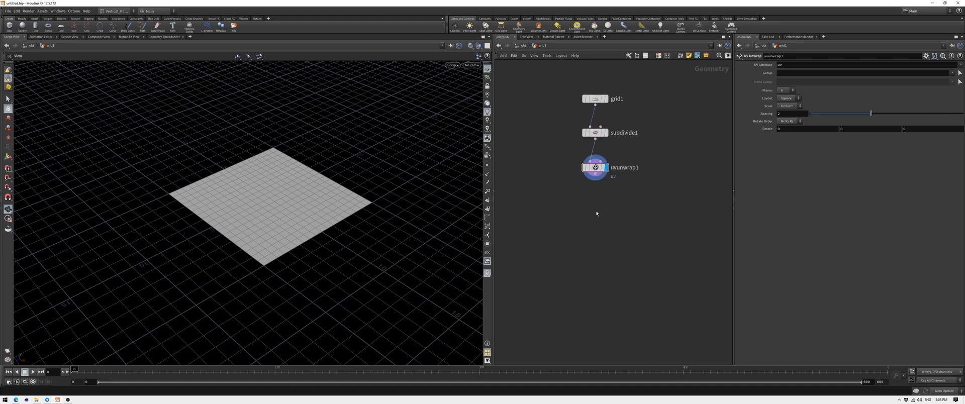
Add a Vellum Constraints node below uvunwrap1 with Constraint Type set to Cloth.
{"action": "key", "text": "Tab"}
{"action": "type", "text": "vellu"}
{"action": "type", "text": " cl"}
{"action": "key", "text": "Return"}
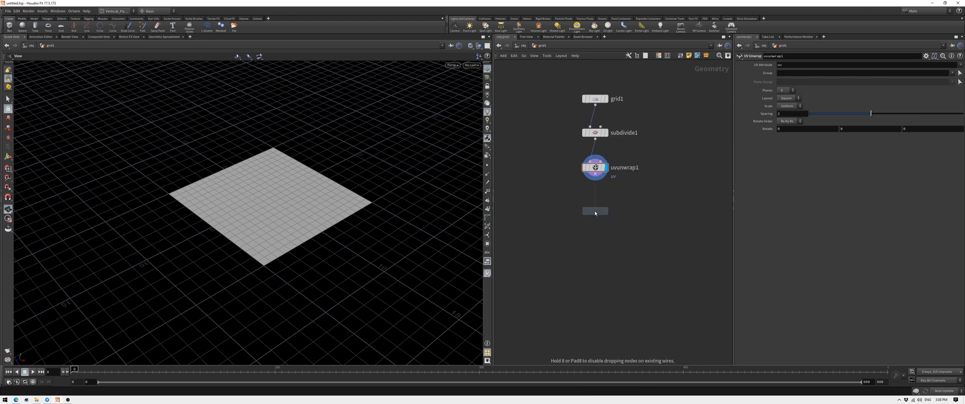
{"action": "left_click", "coordinate": [594, 213]}
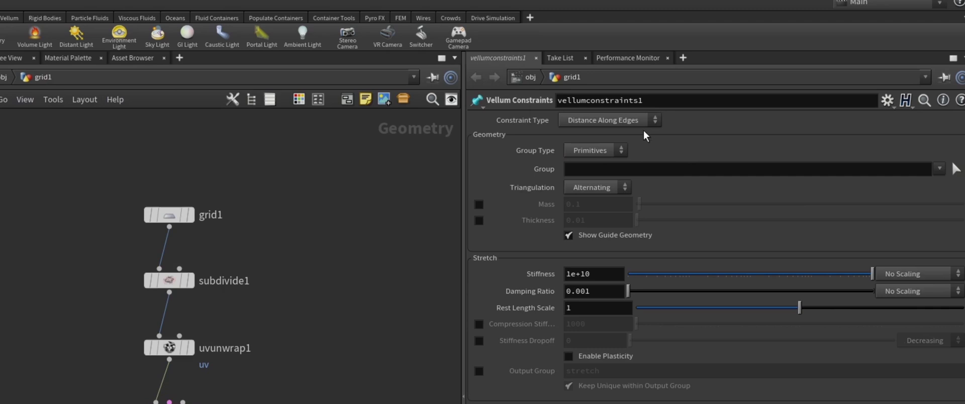
{"action": "left_click", "coordinate": [645, 123]}
{"action": "left_click", "coordinate": [617, 187]}
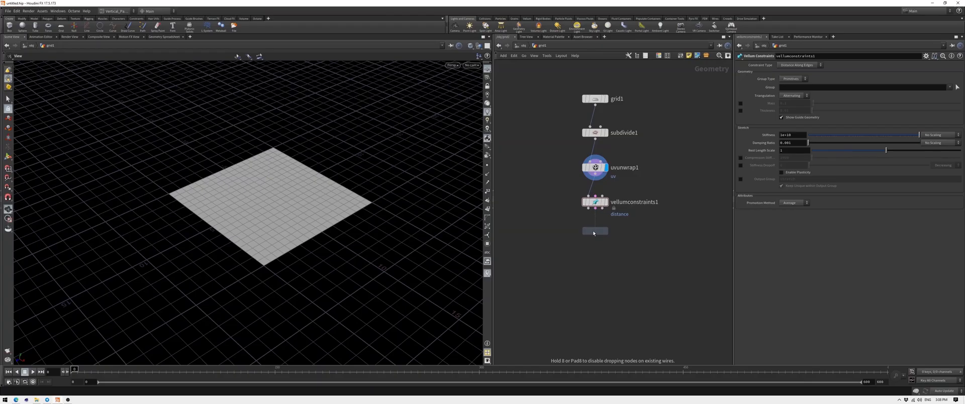
Add a Vellum Solver wired to all constraint outputs, display it and play the falling cloth.
{"action": "left_click", "coordinate": [599, 241]}
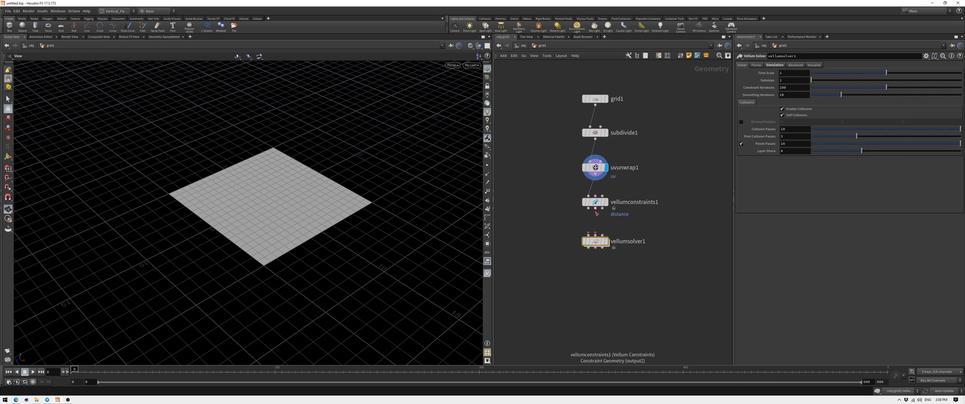
{"action": "left_click_drag", "start_coordinate": [594, 208], "coordinate": [602, 237]}
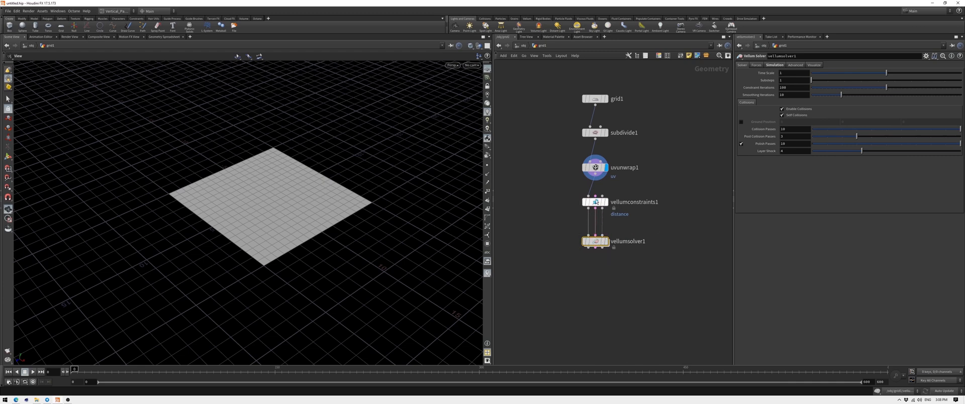
{"action": "mouse_move", "coordinate": [595, 242]}
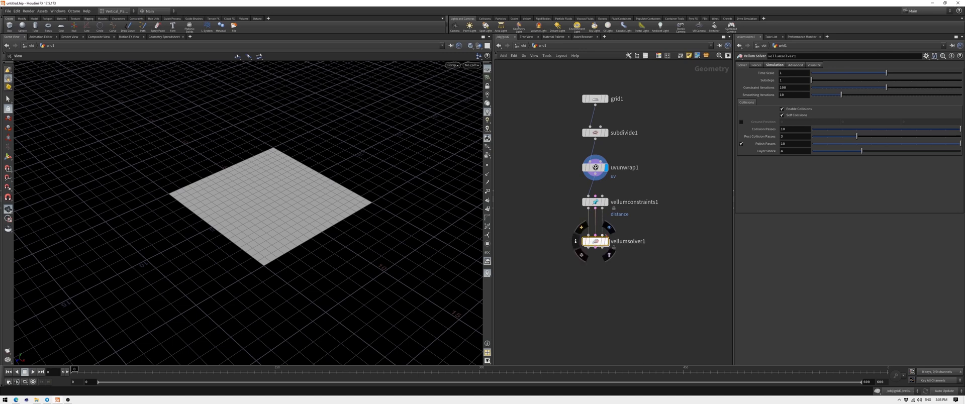
{"action": "left_click", "coordinate": [606, 241]}
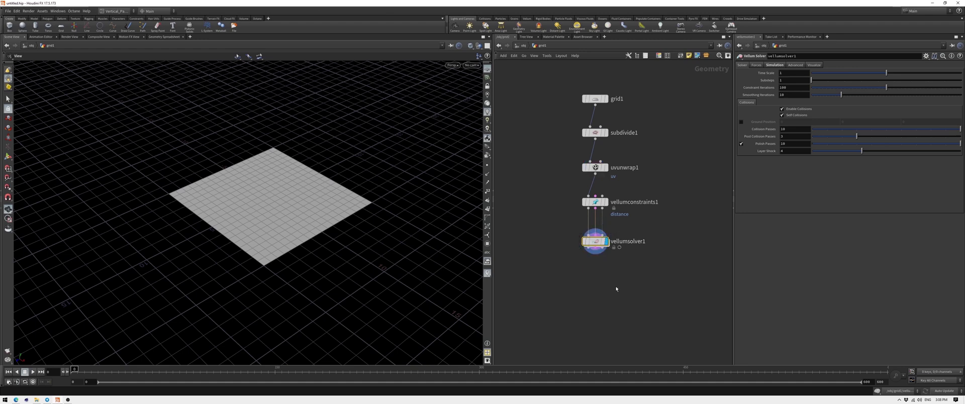
{"action": "left_click", "coordinate": [34, 372]}
Reset to frame 1 and set the solver's Gravity Y force to 0.
{"action": "left_click", "coordinate": [16, 372]}
{"action": "left_click", "coordinate": [759, 66]}
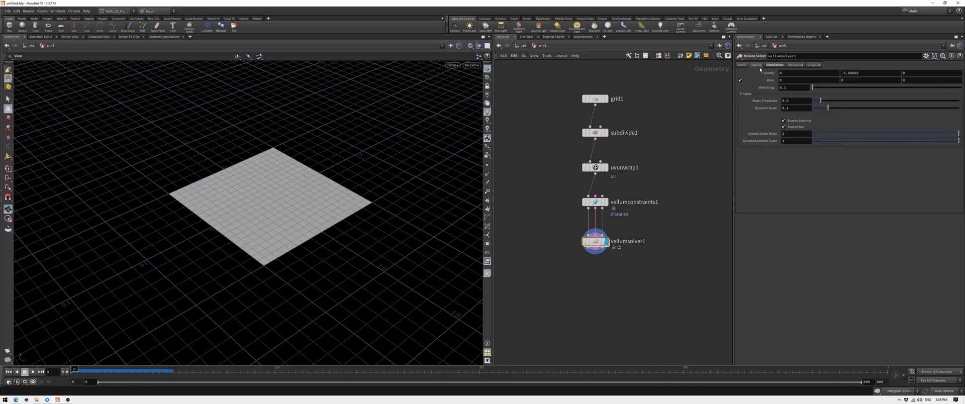
{"action": "double_click", "coordinate": [861, 72]}
{"action": "type", "text": "0"}
{"action": "key", "text": "Return"}
Inside the solver's forces network, add a POP Wind into force_output and raise its swirl size.
{"action": "double_click", "coordinate": [595, 239]}
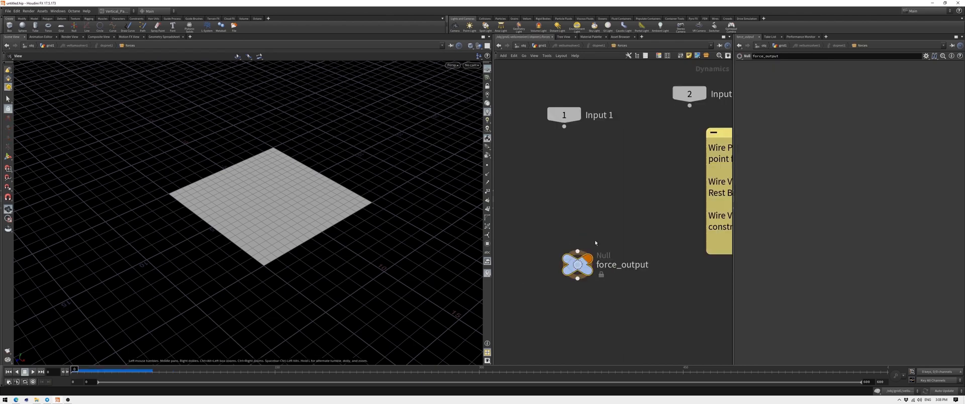
{"action": "key", "text": "Tab"}
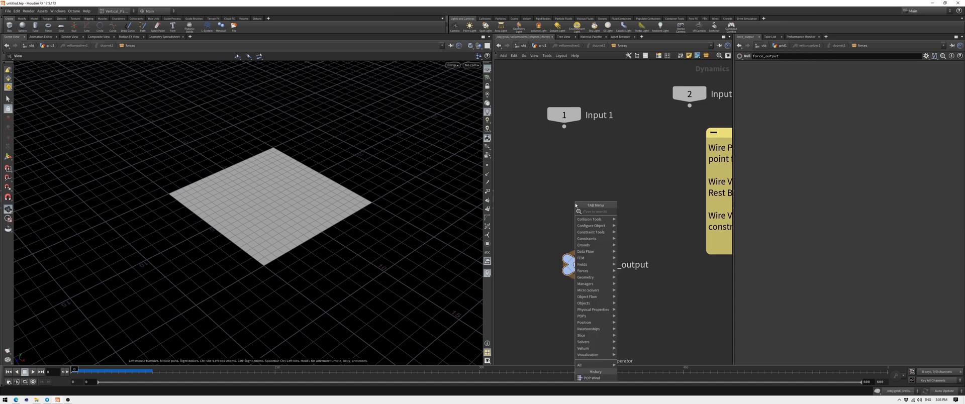
{"action": "key", "text": "Down"}
{"action": "key", "text": "Down"}
{"action": "key", "text": "Down"}
{"action": "key", "text": "Right"}
{"action": "key", "text": "Return"}
{"action": "left_click", "coordinate": [575, 205]}
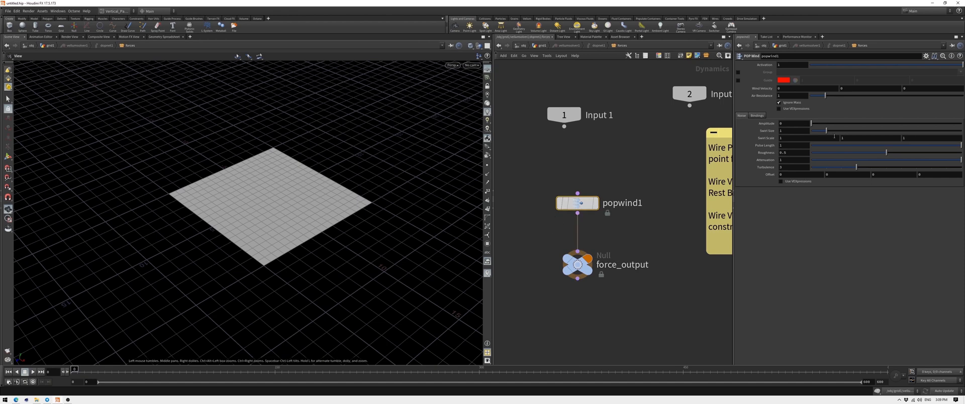
{"action": "left_click_drag", "start_coordinate": [826, 130], "coordinate": [839, 132]}
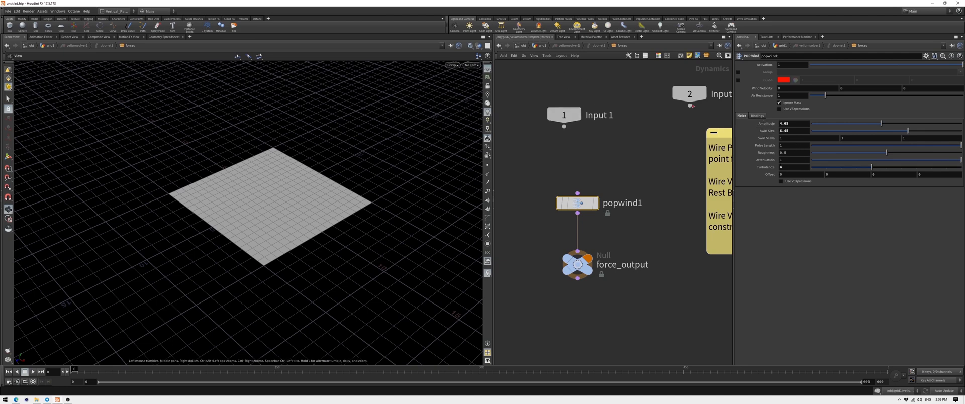
Back at the grid network, play the wind-blown cloth, then stop and reset to frame 1.
{"action": "left_click", "coordinate": [541, 46]}
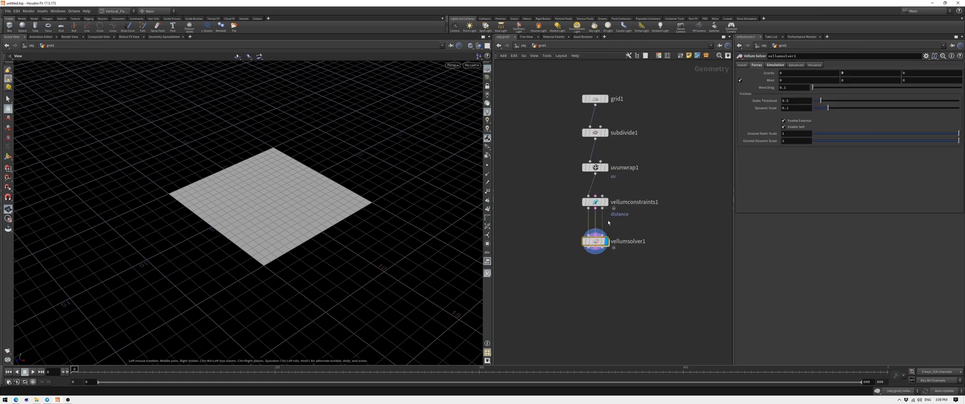
{"action": "key", "text": "Up"}
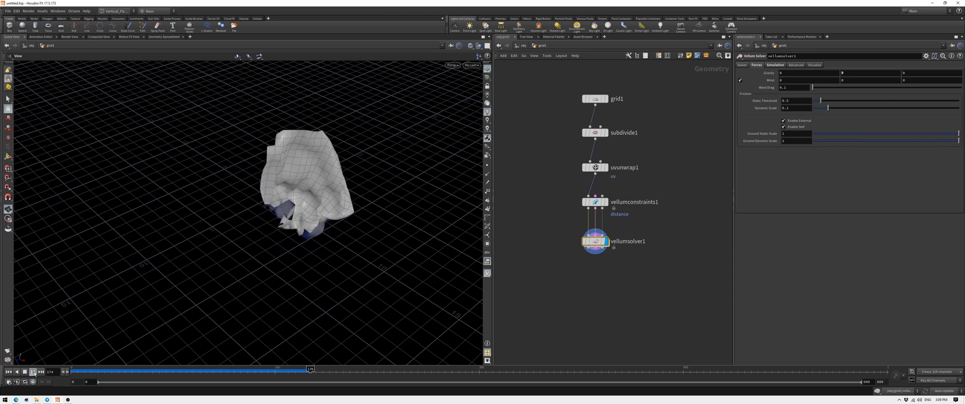
{"action": "left_click", "coordinate": [26, 372]}
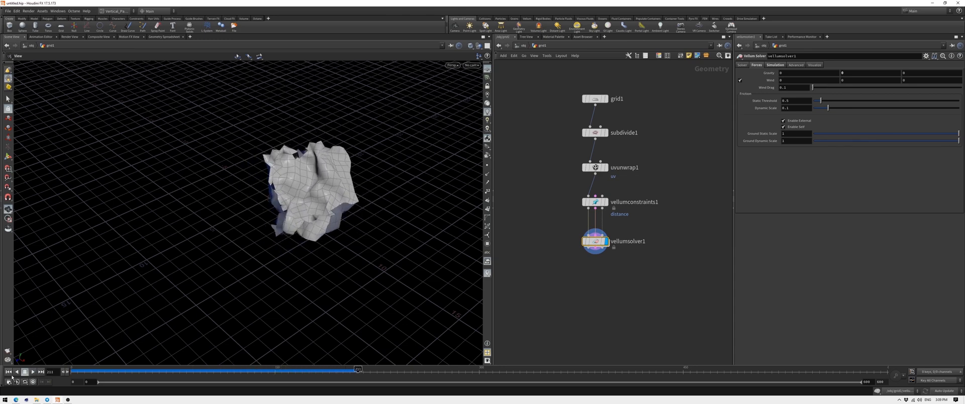
{"action": "key", "text": "ctrl+Up"}
{"action": "middle_click_drag", "start_coordinate": [616, 291], "coordinate": [613, 268]}
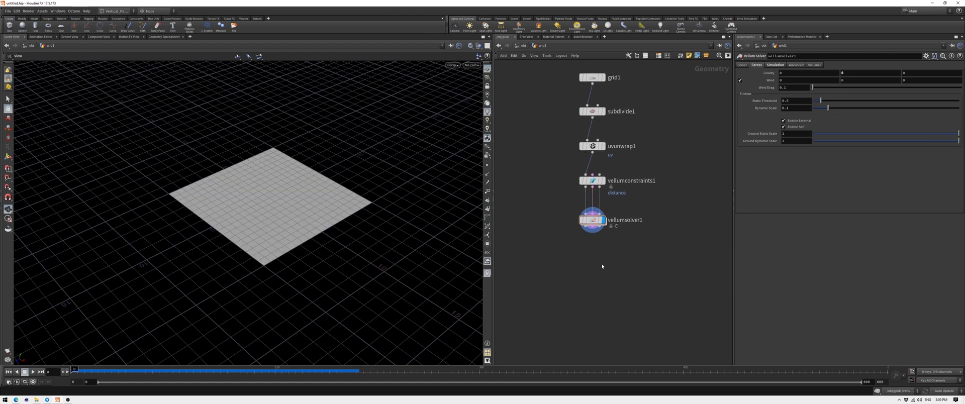
Place a Vellum Post-Process node below the solver and pick a UV Quick Shade node to add.
{"action": "key", "text": "Tab"}
{"action": "type", "text": "vellum p"}
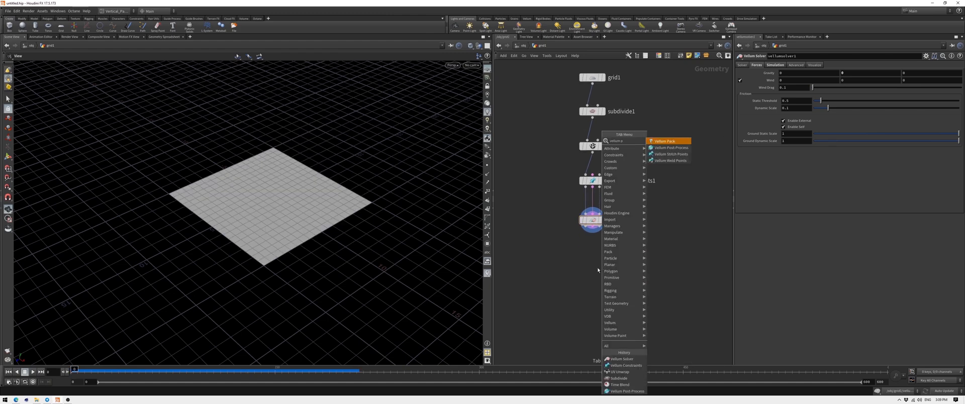
{"action": "type", "text": "ost"}
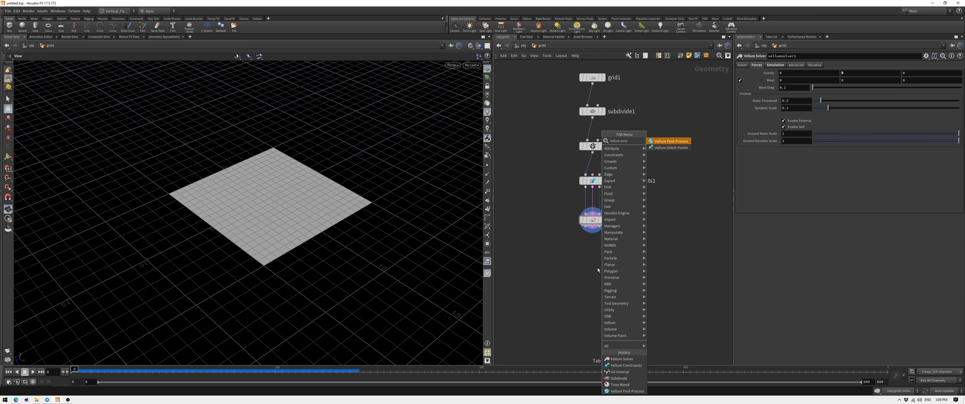
{"action": "key", "text": "Return"}
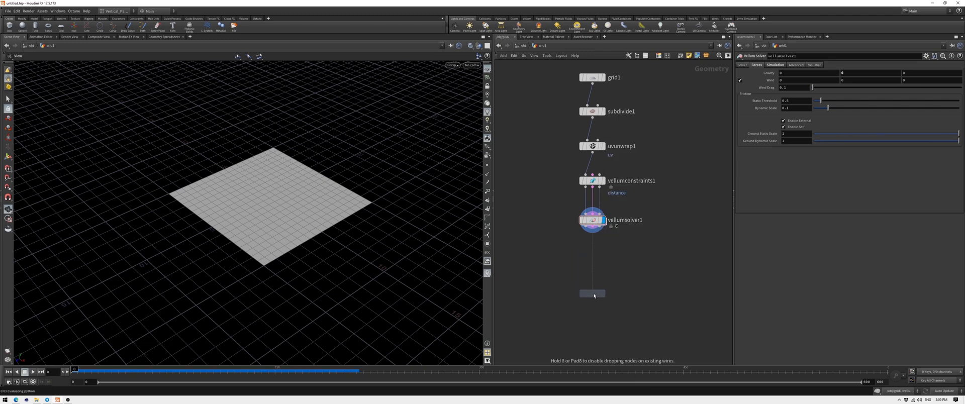
{"action": "left_click", "coordinate": [591, 293]}
{"action": "key", "text": "Tab"}
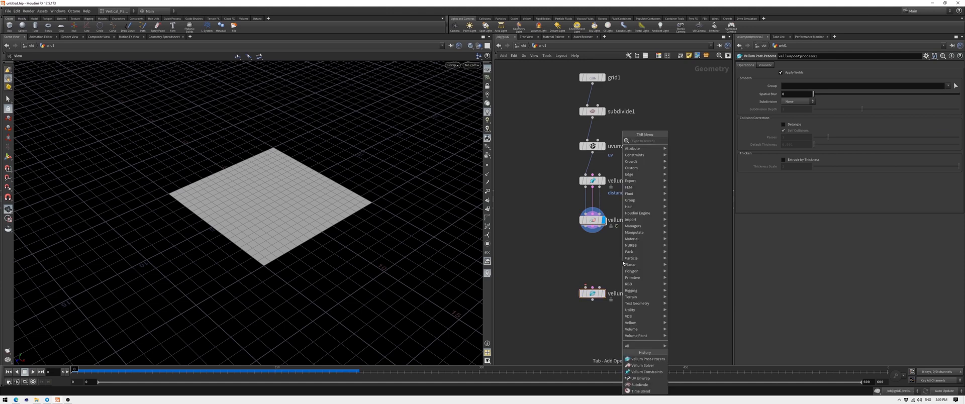
{"action": "type", "text": "uv quic"}
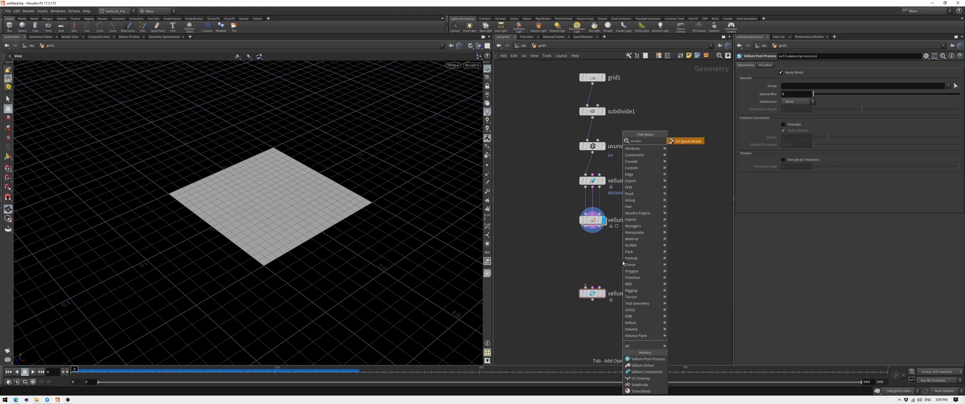
{"action": "key", "text": "Return"}
Wire vellumsolver1 into uvquickshade1 and move vellumpostprocess1 below it.
{"action": "left_click", "coordinate": [593, 252]}
{"action": "left_click_drag", "start_coordinate": [592, 229], "coordinate": [592, 261]}
{"action": "left_click", "coordinate": [593, 253]}
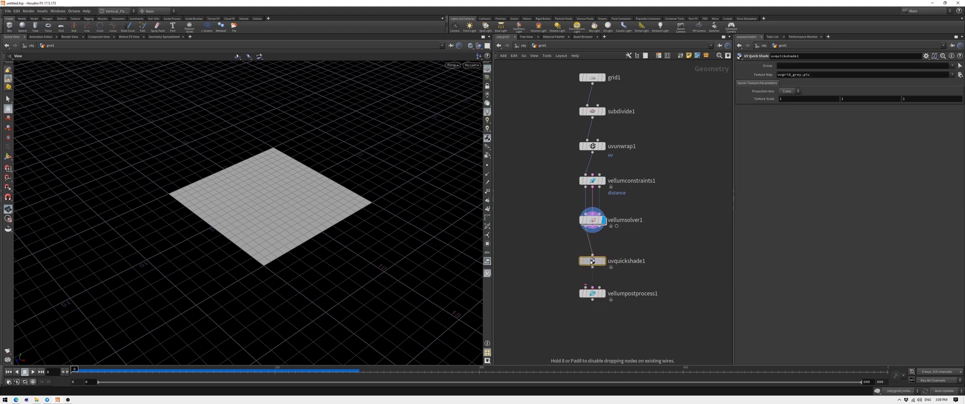
{"action": "left_click_drag", "start_coordinate": [595, 295], "coordinate": [596, 301]}
{"action": "middle_click_drag", "start_coordinate": [596, 301], "coordinate": [594, 259]}
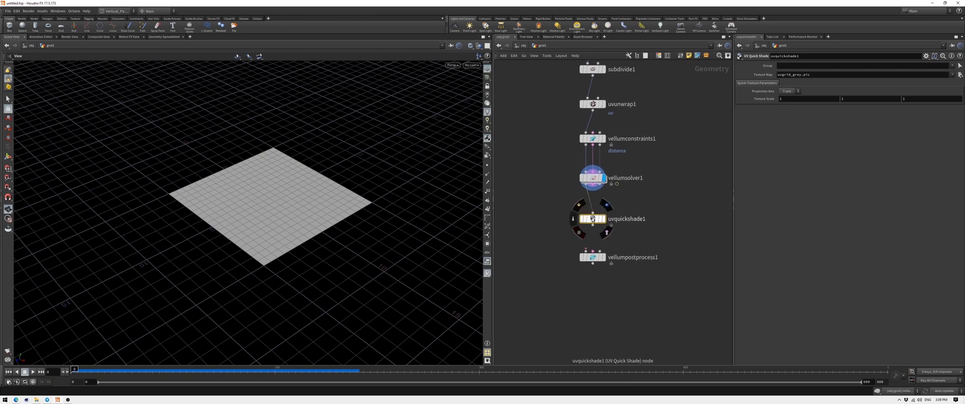
Display uvquickshade1 and play the cloth draping with the checker texture.
{"action": "mouse_move", "coordinate": [592, 260]}
{"action": "left_click", "coordinate": [603, 220]}
{"action": "left_click_drag", "start_coordinate": [265, 303], "coordinate": [43, 365]}
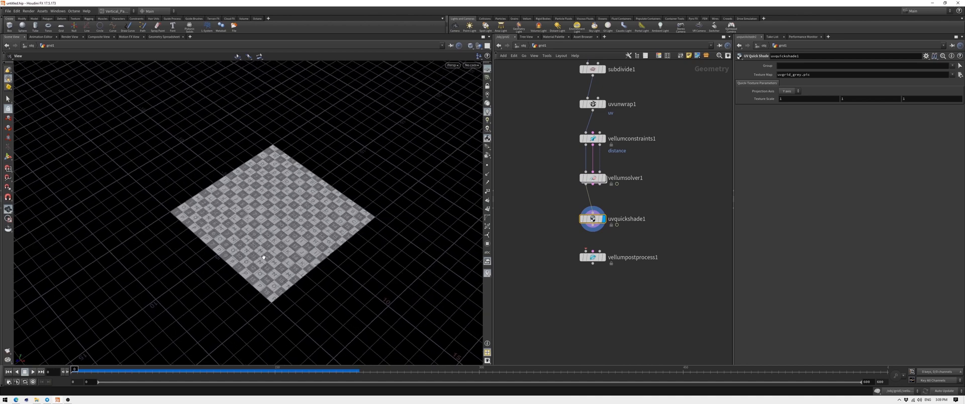
{"action": "left_click", "coordinate": [33, 372]}
{"action": "mouse_move", "coordinate": [309, 188]}
{"action": "left_mouse_down"}
{"action": "mouse_move", "coordinate": [282, 164]}
{"action": "mouse_move", "coordinate": [292, 166]}
{"action": "mouse_move", "coordinate": [275, 218]}
{"action": "mouse_move", "coordinate": [317, 196]}
{"action": "left_mouse_up"}
{"action": "scroll", "coordinate": [591, 194], "scroll_direction": "up", "scroll_amount": 3}
{"action": "scroll", "coordinate": [590, 194], "scroll_direction": "down", "scroll_amount": 3}
Bypass uvunwrap1, replay for a finer checker pattern, then select uvquickshade1.
{"action": "left_click", "coordinate": [586, 131]}
{"action": "left_click", "coordinate": [581, 124]}
{"action": "key", "text": "Up"}
{"action": "key", "text": "ctrl+Up"}
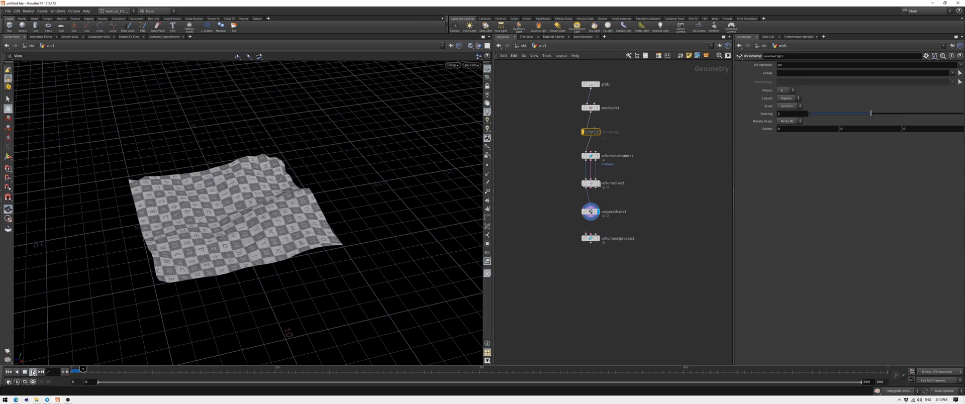
{"action": "scroll", "coordinate": [283, 231], "scroll_direction": "up", "scroll_amount": 5}
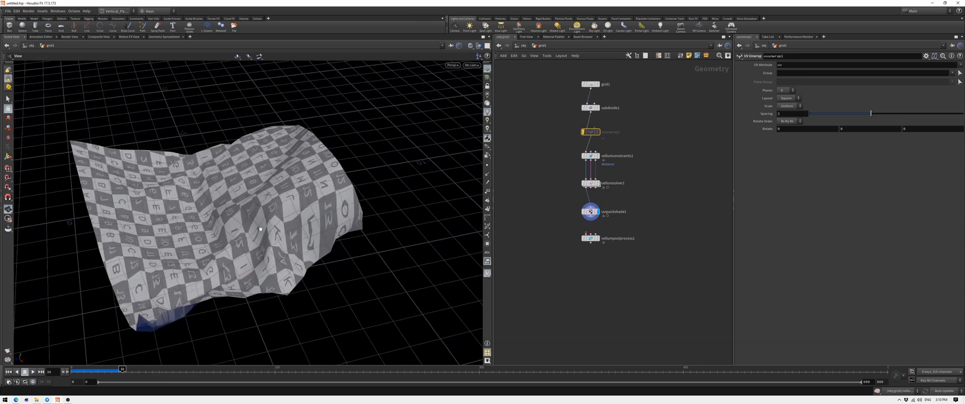
{"action": "mouse_move", "coordinate": [282, 231]}
{"action": "left_mouse_down", "text": "alt"}
{"action": "mouse_move", "coordinate": [227, 281]}
{"action": "mouse_move", "coordinate": [241, 240]}
{"action": "mouse_move", "coordinate": [375, 219]}
{"action": "left_mouse_up", "text": "alt"}
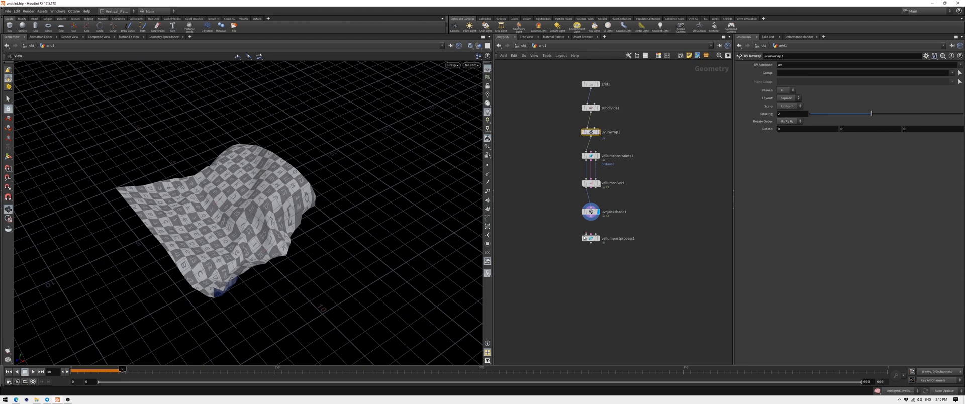
{"action": "left_click", "coordinate": [592, 213]}
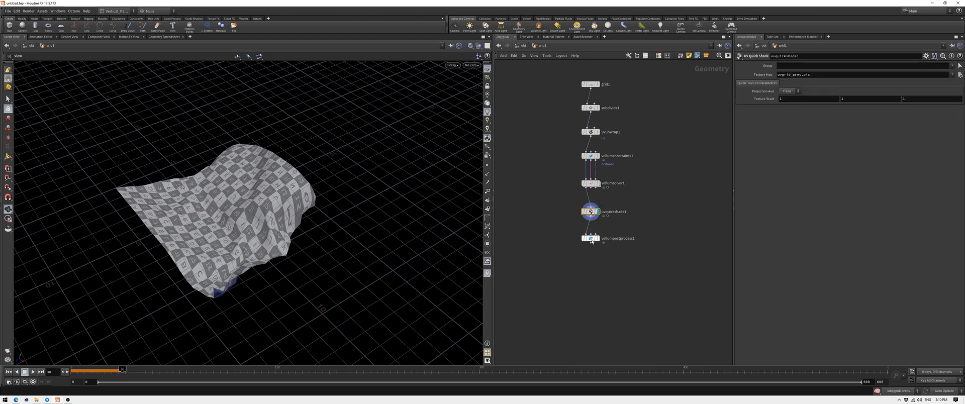
On vellumpostprocess1 enable Extrude by Thickness at .2 with Catmull-Clark subdivision depth 0.
{"action": "left_click", "coordinate": [591, 239]}
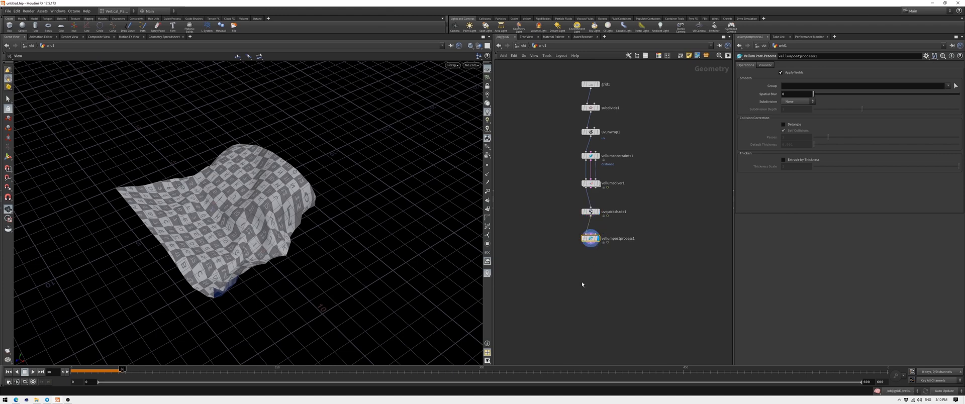
{"action": "scroll", "coordinate": [592, 241], "scroll_direction": "up", "scroll_amount": 5}
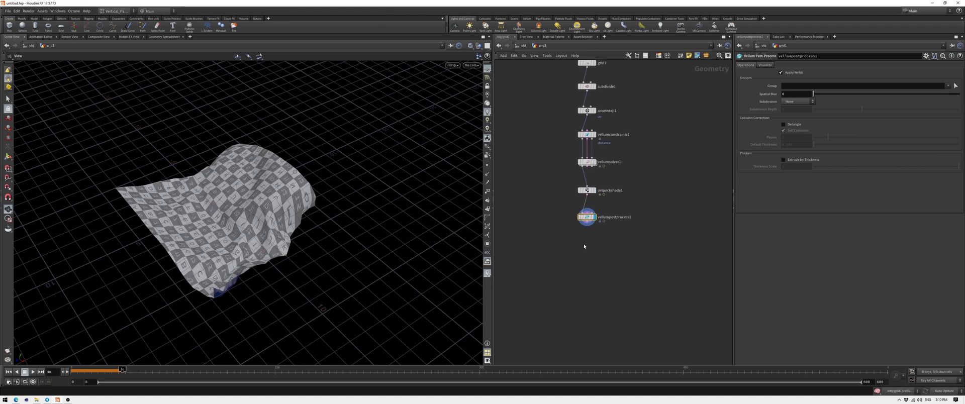
{"action": "left_click", "coordinate": [783, 160]}
{"action": "type", "text": ".2"}
{"action": "key", "text": "Return"}
{"action": "left_click", "coordinate": [789, 102]}
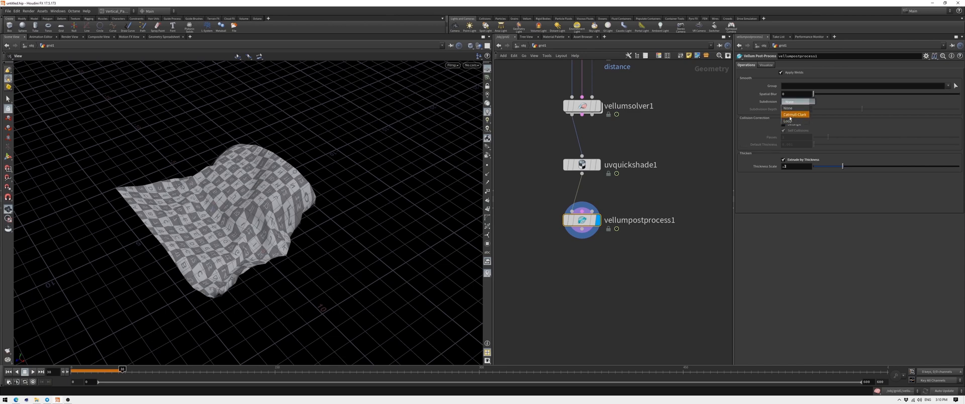
{"action": "left_click", "coordinate": [789, 114]}
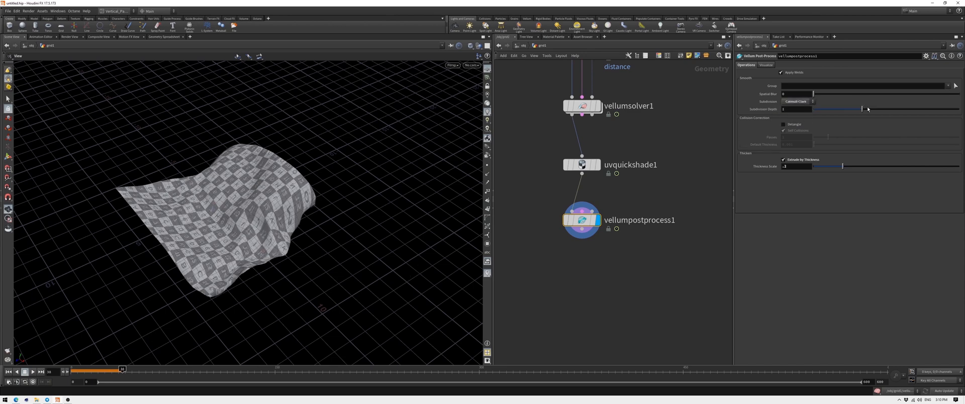
{"action": "left_click_drag", "start_coordinate": [846, 110], "coordinate": [828, 114]}
Replay the thickened cloth from frame 1 and begin searching for a Time Blend node.
{"action": "left_click", "coordinate": [8, 372]}
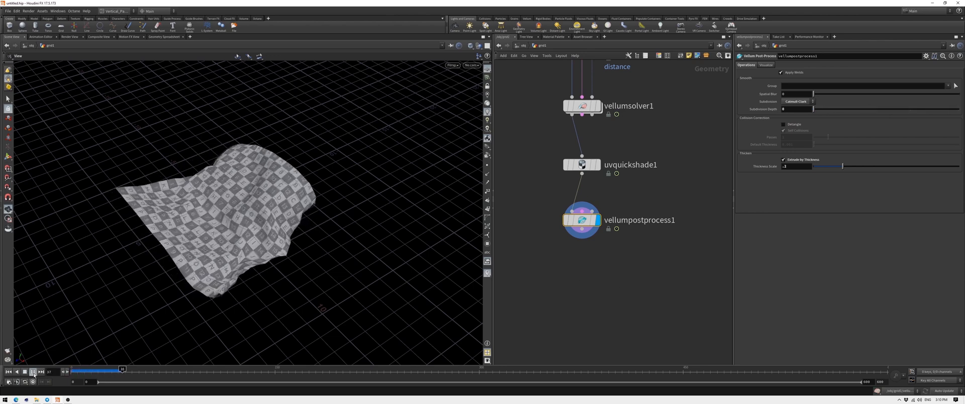
{"action": "left_click", "coordinate": [25, 372]}
{"action": "left_click", "coordinate": [33, 372]}
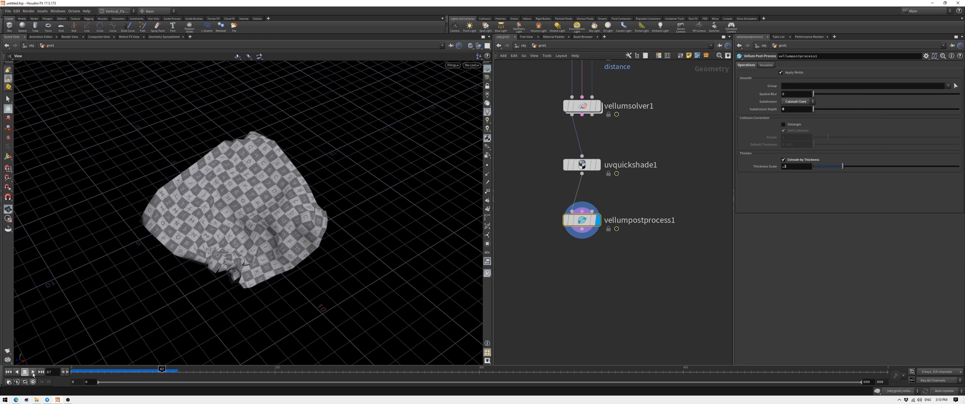
{"action": "middle_click_drag", "start_coordinate": [639, 273], "coordinate": [635, 255]}
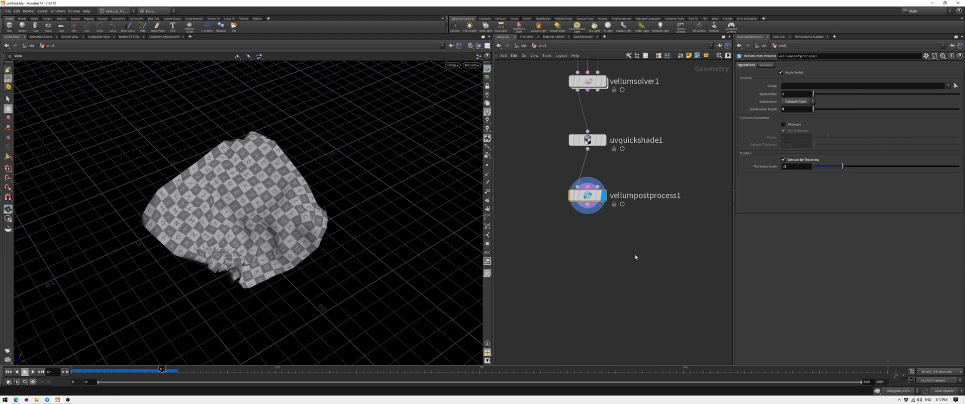
{"action": "key", "text": "Tab"}
{"action": "type", "text": "time ble"}
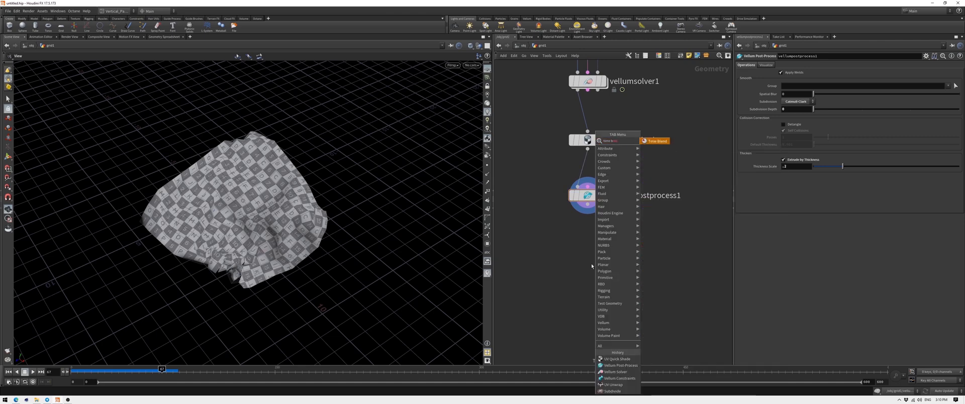
Add timeblend1 below the chain and wire vellumpostprocess1 into it.
{"action": "key", "text": "Return"}
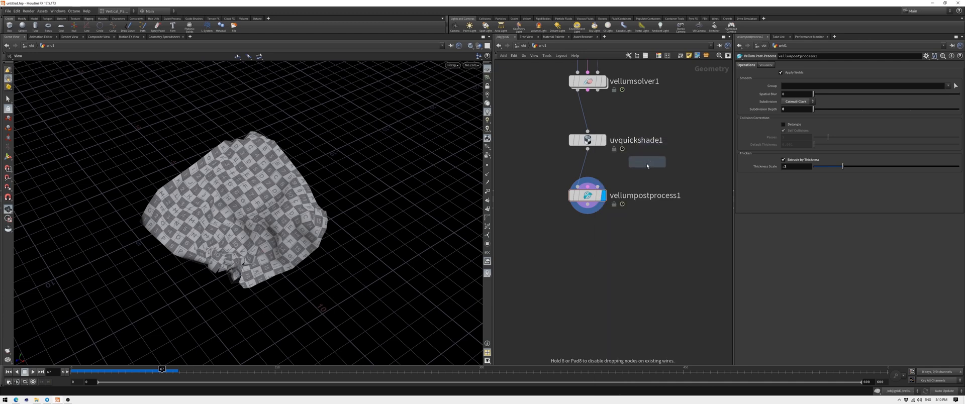
{"action": "left_click", "coordinate": [589, 251]}
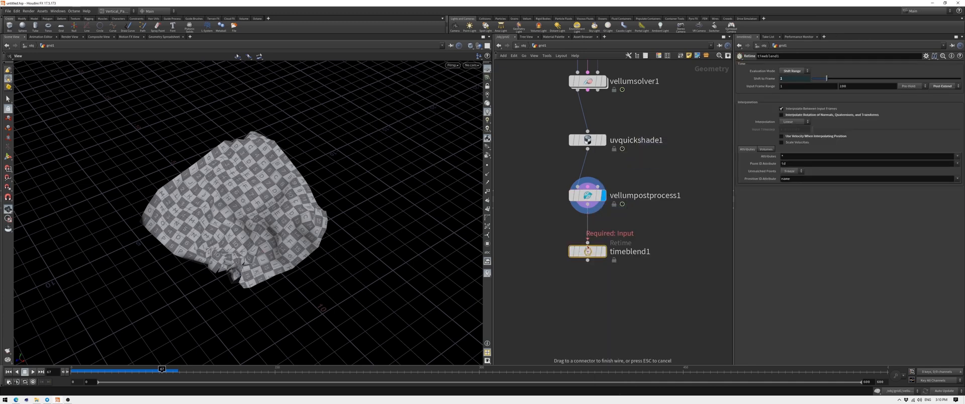
{"action": "left_click", "coordinate": [587, 244]}
{"action": "middle_click_drag", "start_coordinate": [592, 249], "coordinate": [596, 207]}
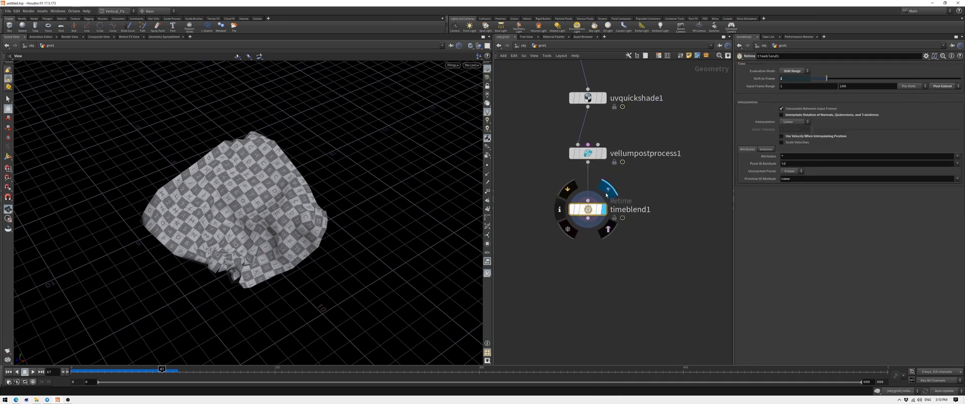
Set Evaluation Mode to By Speed with a lower Speed, then replay from frame 1.
{"action": "left_click", "coordinate": [793, 71]}
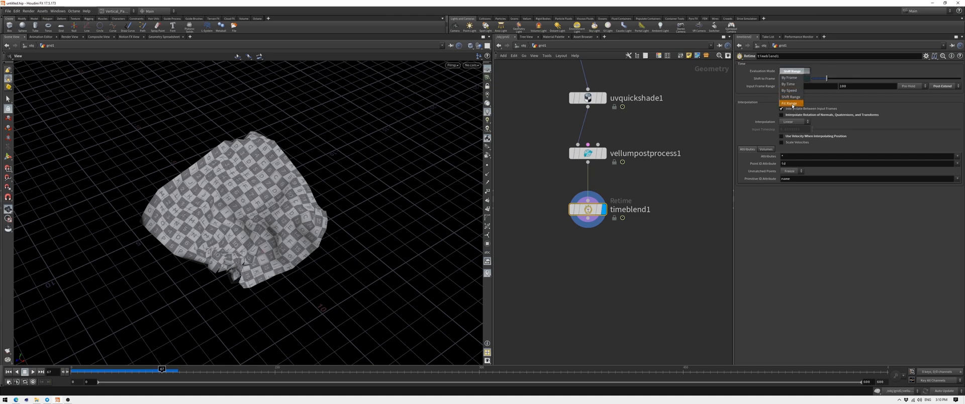
{"action": "left_click", "coordinate": [790, 91]}
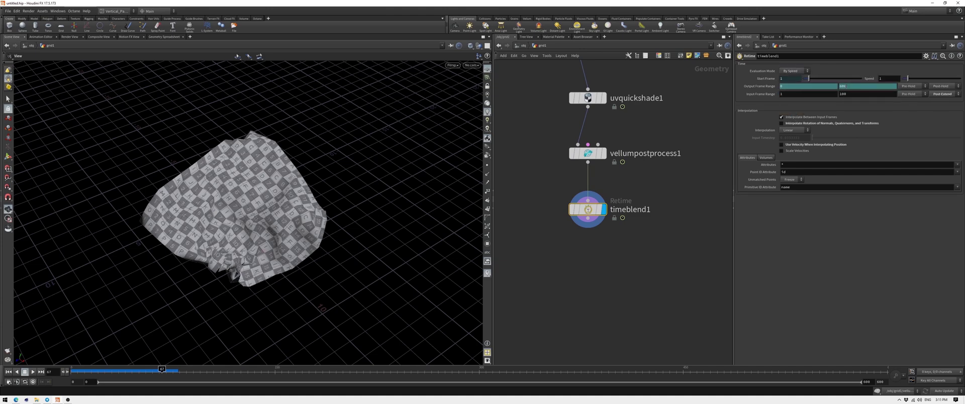
{"action": "double_click", "coordinate": [885, 77]}
{"action": "type", "text": ".1"}
{"action": "key", "text": "Return"}
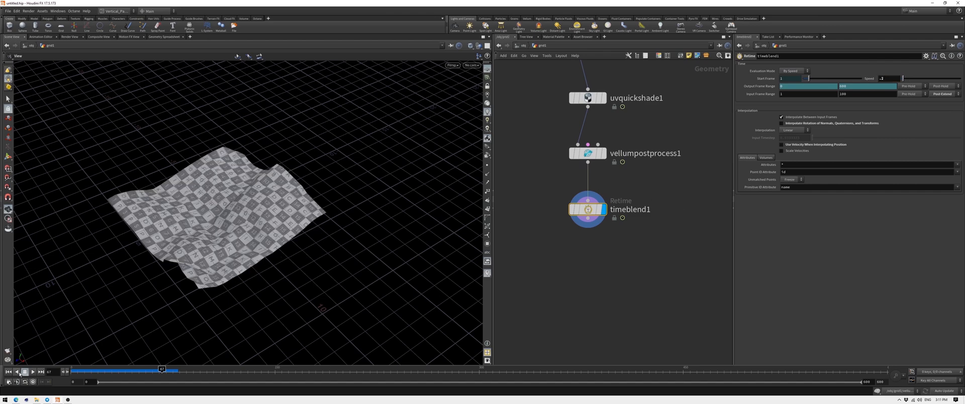
{"action": "left_click", "coordinate": [8, 372]}
{"action": "left_click", "coordinate": [34, 371]}
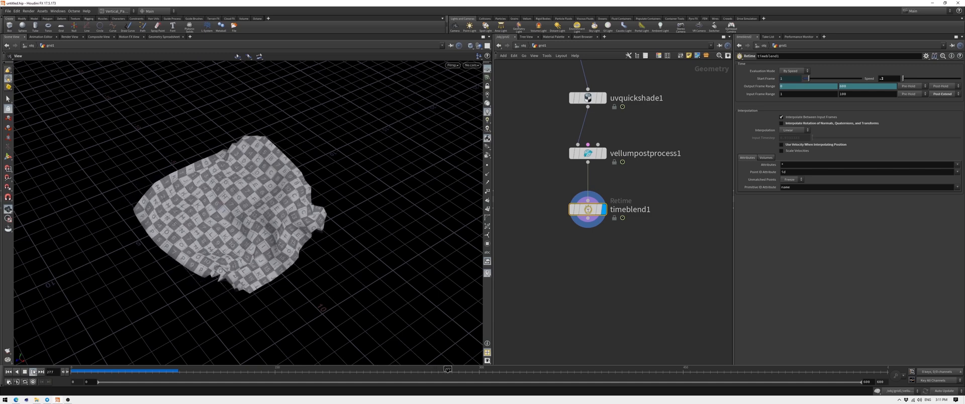
Raise vellumpostprocess1 Subdivision Depth to 2 and play back the smoother cloth.
{"action": "left_click", "coordinate": [8, 372]}
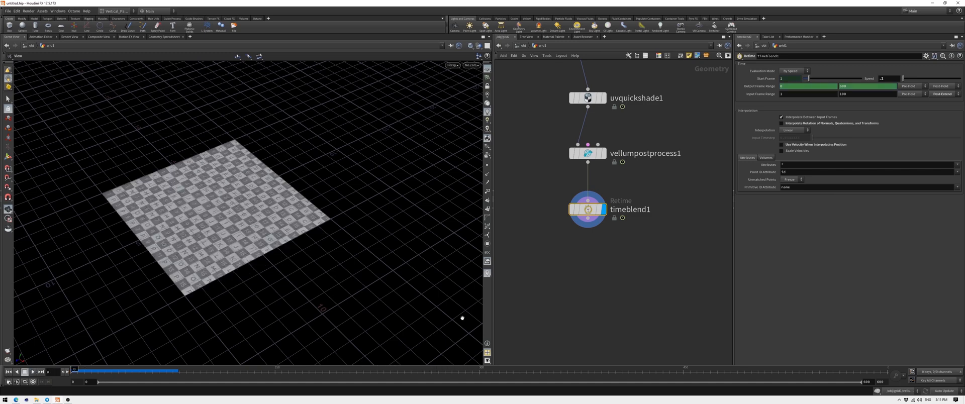
{"action": "left_click", "coordinate": [591, 155]}
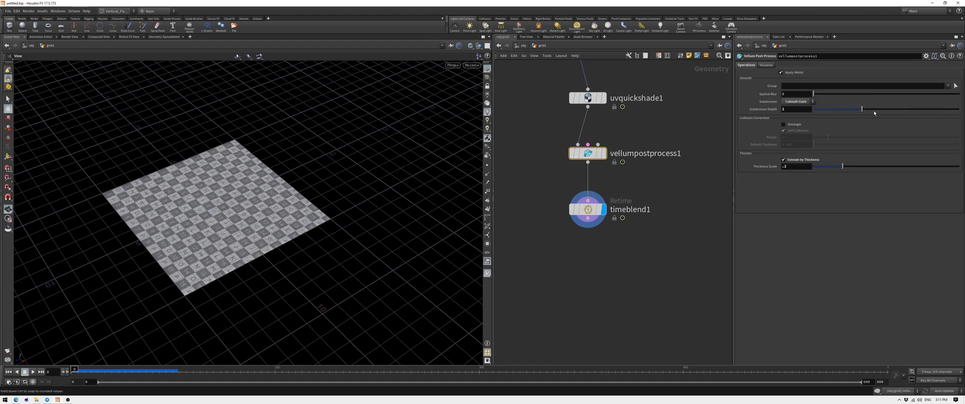
{"action": "left_click_drag", "start_coordinate": [874, 111], "coordinate": [910, 110]}
{"action": "left_click", "coordinate": [33, 373]}
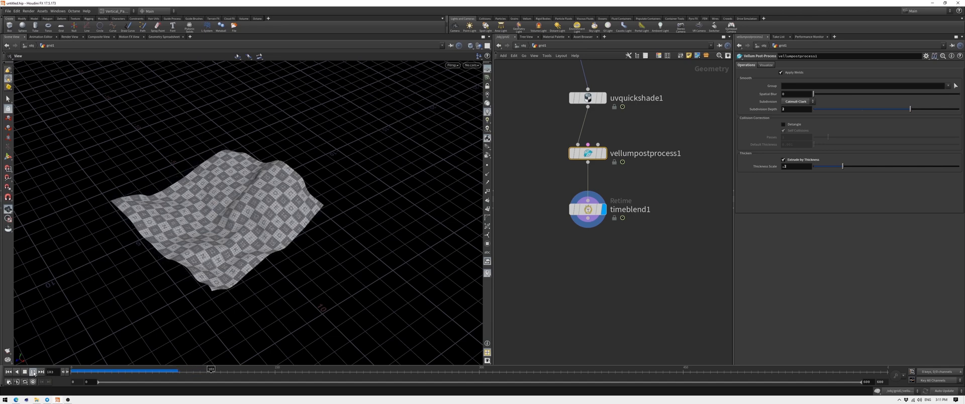
{"action": "left_click", "coordinate": [25, 371]}
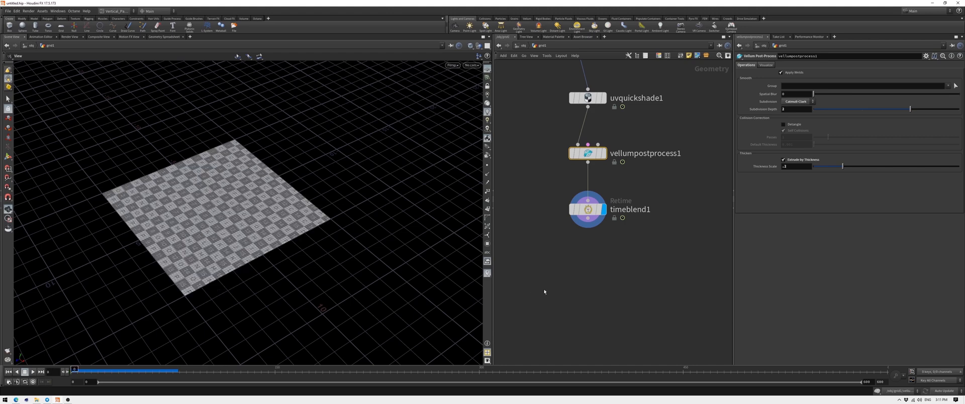
{"action": "middle_click_drag", "start_coordinate": [604, 249], "coordinate": [604, 238]}
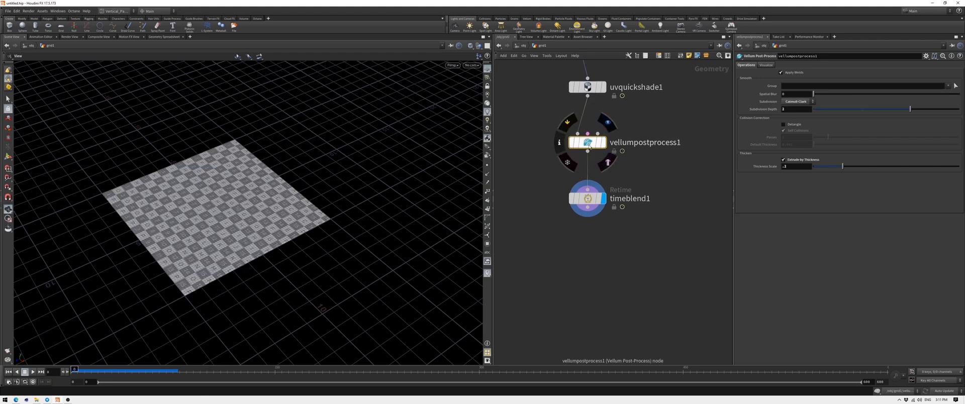
{"action": "scroll", "coordinate": [586, 127], "scroll_direction": "down", "scroll_amount": 3}
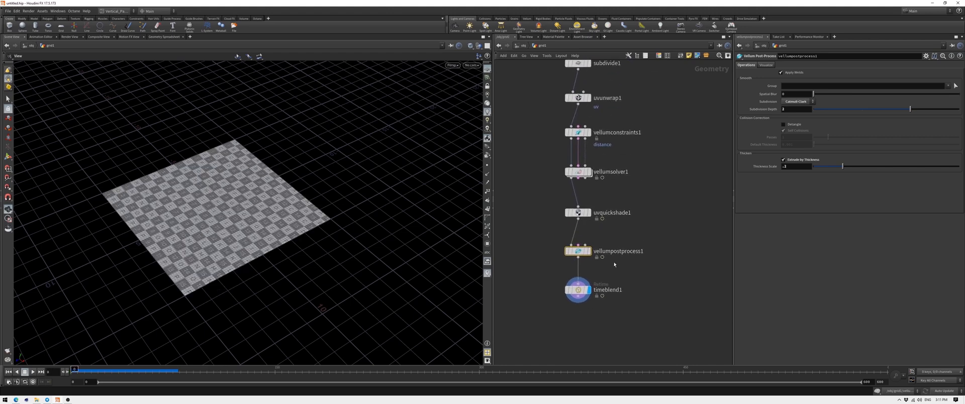
Raise popwind1 Amplitude inside vellumsolver1, return up and play the simulation.
{"action": "double_click", "coordinate": [579, 172]}
{"action": "left_click", "coordinate": [927, 124]}
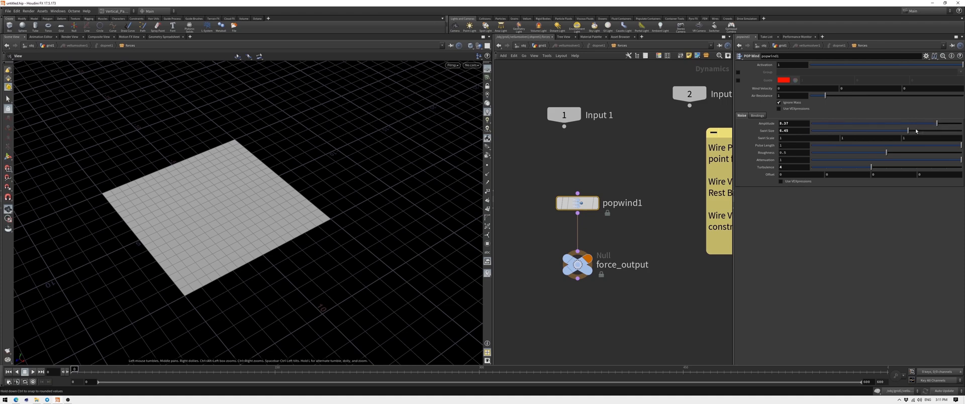
{"action": "key", "text": "u"}
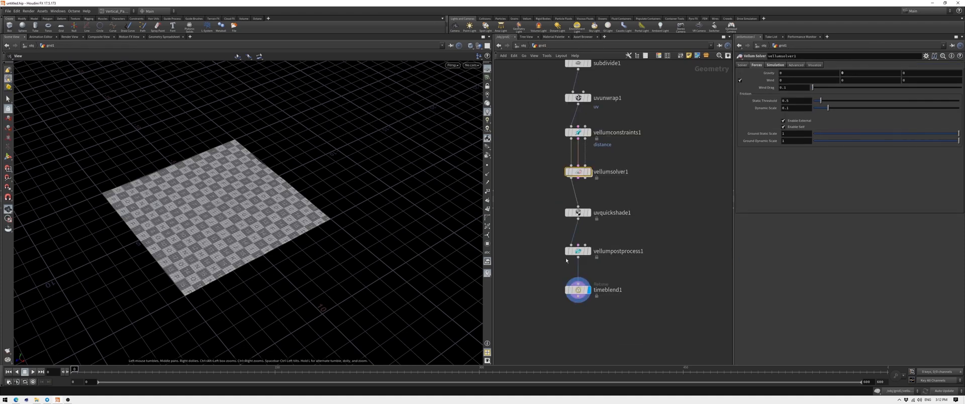
{"action": "left_click", "coordinate": [574, 252]}
{"action": "key", "text": "Up"}
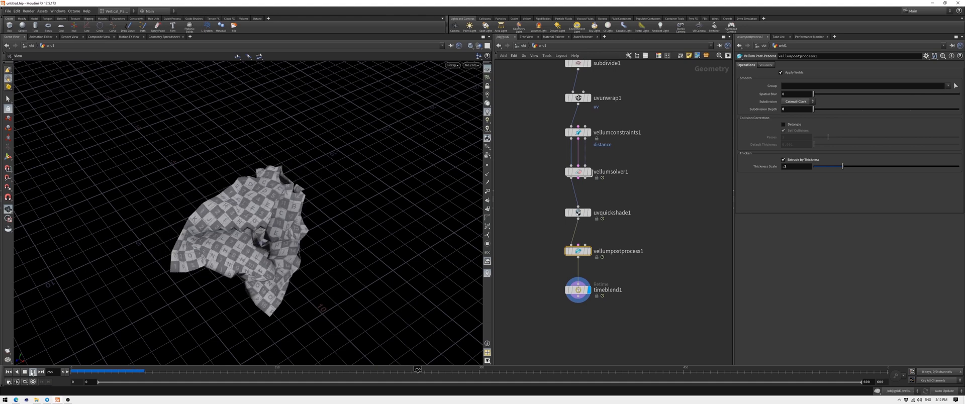
Replay from frame 1 trying Subdivision Depth 1 and 0, then settle back on 2.
{"action": "key", "text": "ctrl+Up"}
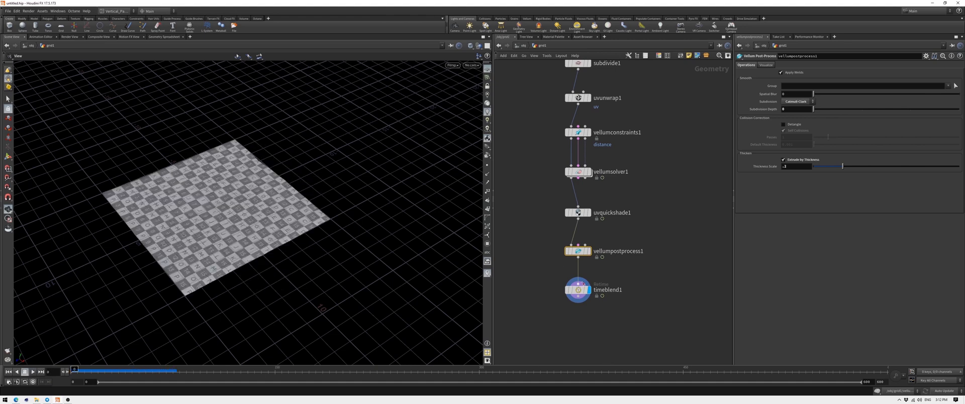
{"action": "type", "text": "1"}
{"action": "key", "text": "Return"}
{"action": "key", "text": "Up"}
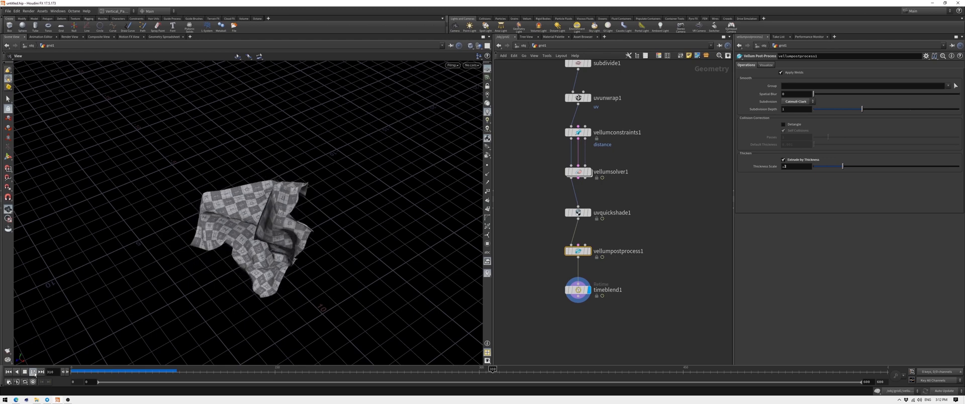
{"action": "left_click_drag", "start_coordinate": [861, 109], "coordinate": [813, 109]}
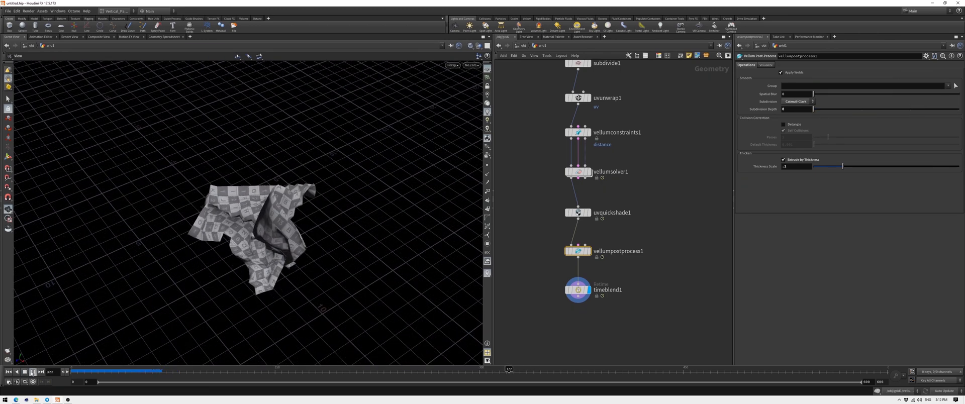
{"action": "left_click", "coordinate": [24, 372]}
{"action": "left_click_drag", "start_coordinate": [813, 109], "coordinate": [910, 109]}
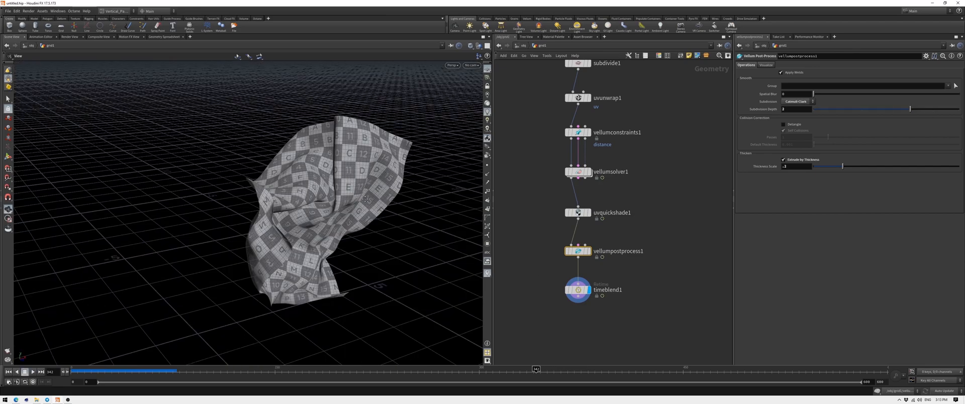
{"action": "mouse_move", "coordinate": [362, 226]}
{"action": "left_mouse_down"}
{"action": "mouse_move", "coordinate": [227, 155]}
{"action": "mouse_move", "coordinate": [308, 108]}
{"action": "mouse_move", "coordinate": [452, 174]}
{"action": "mouse_move", "coordinate": [674, 202]}
{"action": "left_mouse_up"}
Add a ROP Alembic output node under timeblend1 to export the retimed cloth.
{"action": "mouse_move", "coordinate": [392, 188]}
{"action": "left_mouse_down"}
{"action": "mouse_move", "coordinate": [339, 185]}
{"action": "mouse_move", "coordinate": [287, 198]}
{"action": "left_mouse_up"}
{"action": "scroll", "coordinate": [588, 249], "scroll_direction": "up", "scroll_amount": 3}
{"action": "scroll", "coordinate": [589, 241], "scroll_direction": "up", "scroll_amount": 2}
{"action": "key", "text": "Tab"}
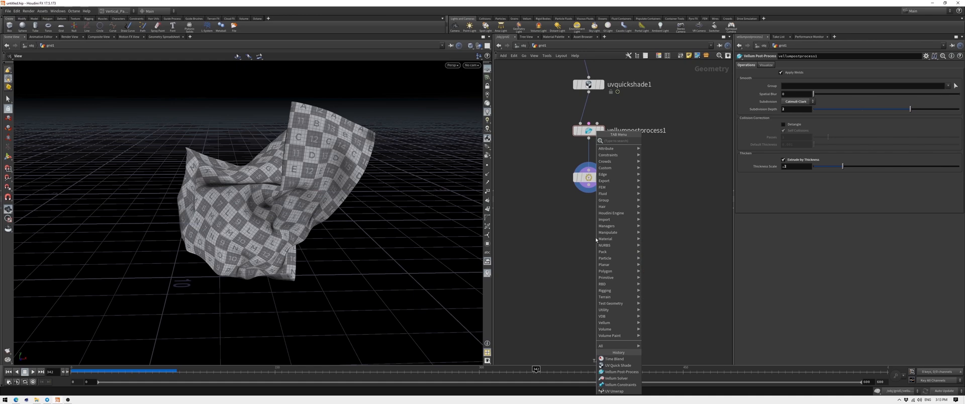
{"action": "type", "text": "alembic"}
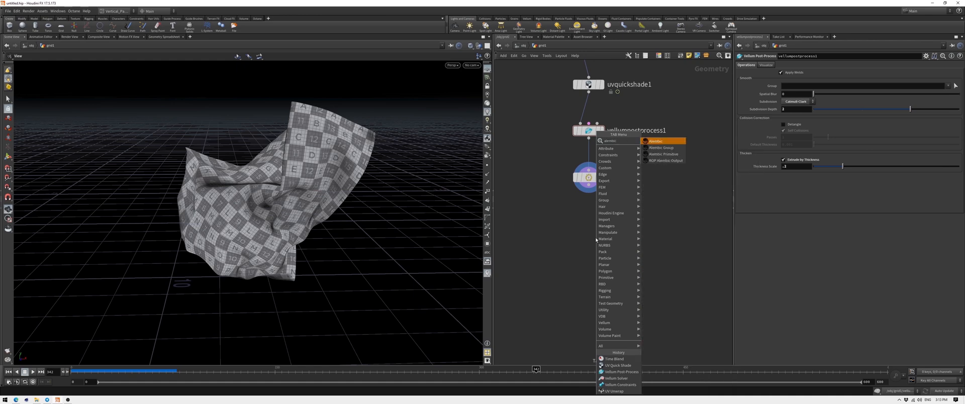
{"action": "left_click", "coordinate": [663, 160]}
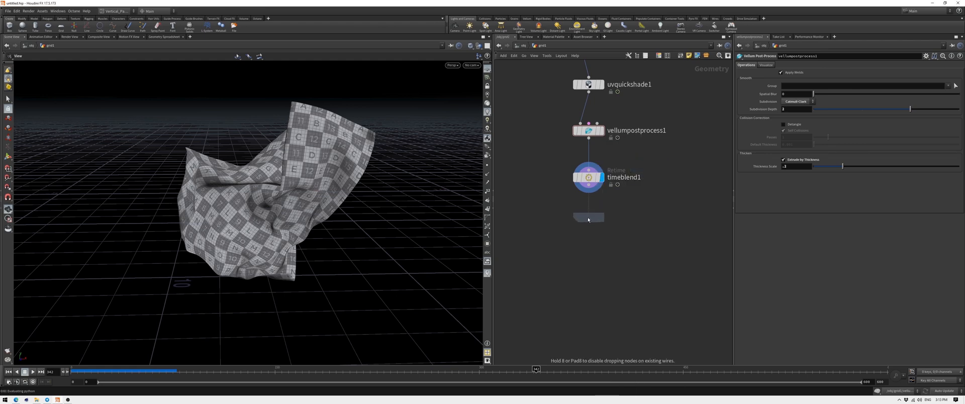
{"action": "left_click", "coordinate": [606, 215]}
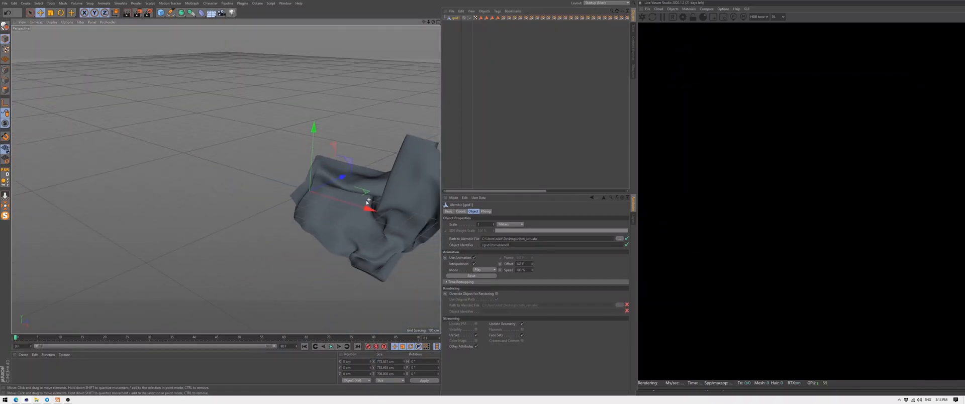
Frame the imported Alembic cloth larger in the Cinema 4D viewport.
{"action": "mouse_move", "coordinate": [183, 114]}
{"action": "left_mouse_down", "text": "alt"}
{"action": "mouse_move", "coordinate": [272, 183]}
{"action": "mouse_move", "coordinate": [122, 226]}
{"action": "mouse_move", "coordinate": [171, 216]}
{"action": "mouse_move", "coordinate": [194, 185]}
{"action": "mouse_move", "coordinate": [207, 204]}
{"action": "left_mouse_up", "text": "alt"}
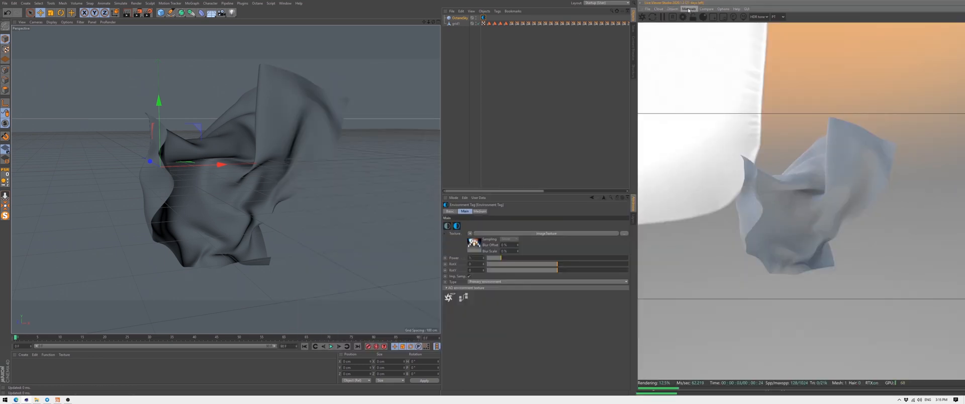
Add a second OctaneSky with an RgbSpectrum white texture and return to its Environment Tag.
{"action": "left_click", "coordinate": [687, 25]}
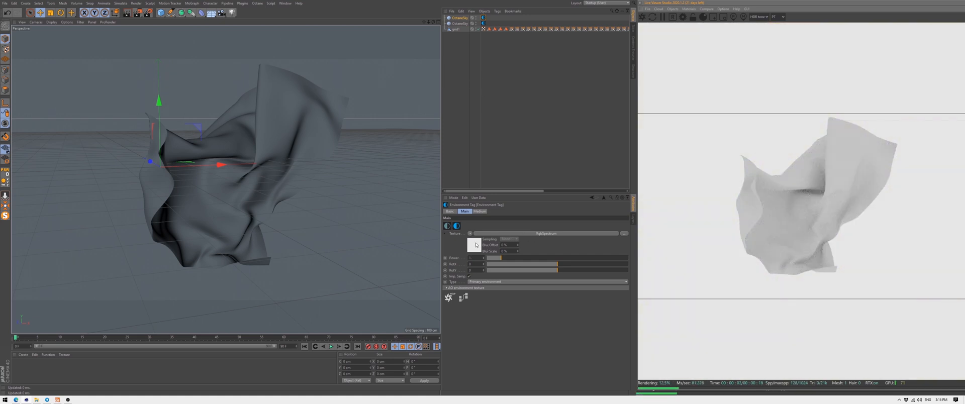
{"action": "left_click", "coordinate": [474, 244]}
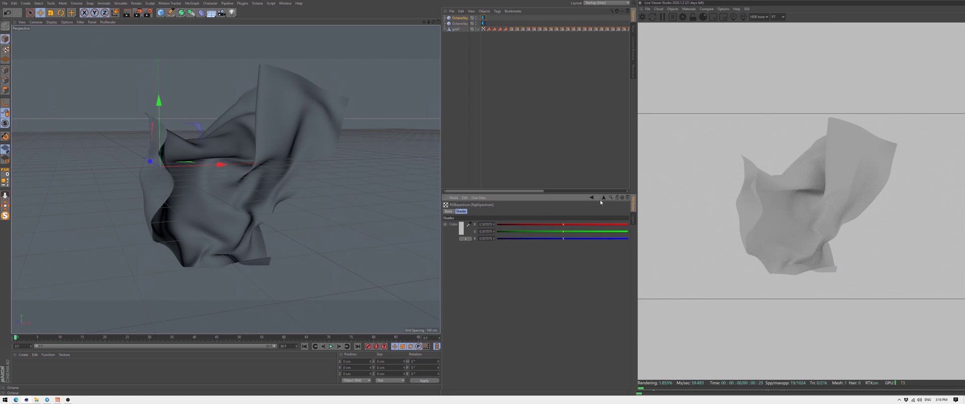
{"action": "left_click", "coordinate": [593, 197]}
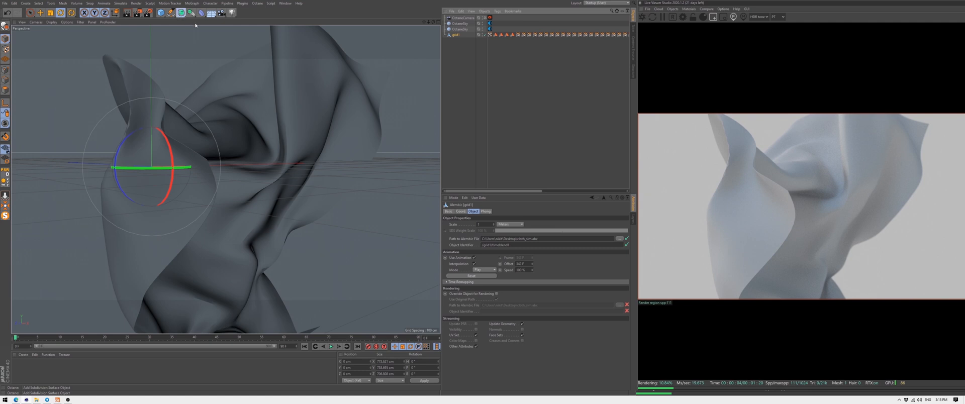
Wrap the cloth in a Subdivision Surface with editor level 1 and a lower render level.
{"action": "left_click", "coordinate": [182, 12], "text": "alt"}
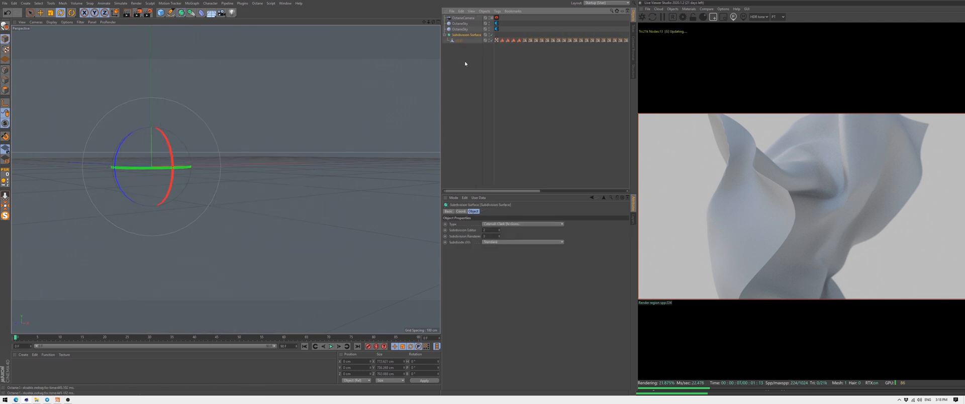
{"action": "left_click", "coordinate": [498, 231]}
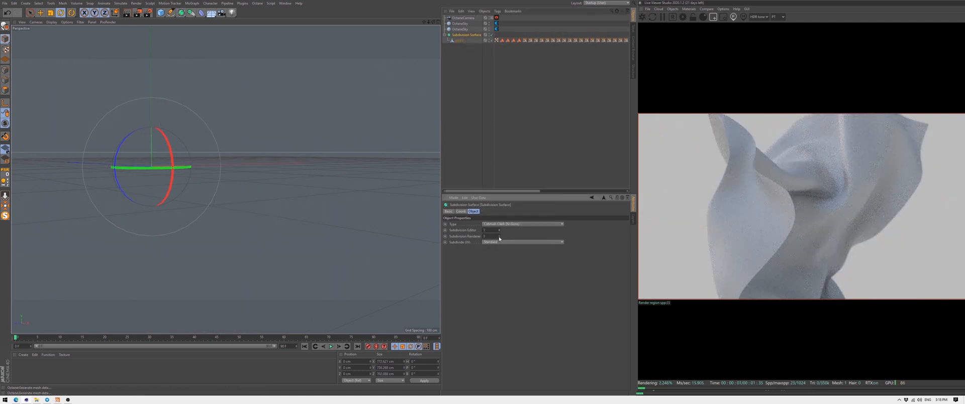
{"action": "left_click", "coordinate": [499, 238]}
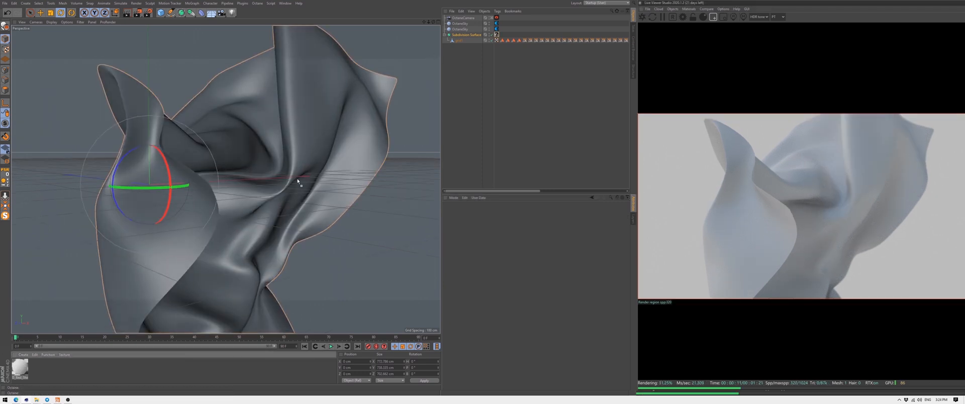
Assign the D_Bed_Sheet_White material to the Subdivision Surface and show its settings.
{"action": "left_click", "coordinate": [476, 35]}
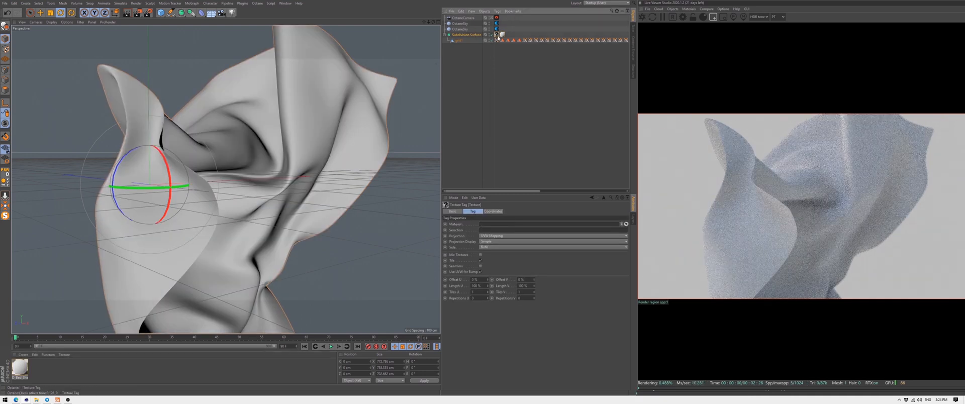
{"action": "left_click", "coordinate": [480, 49]}
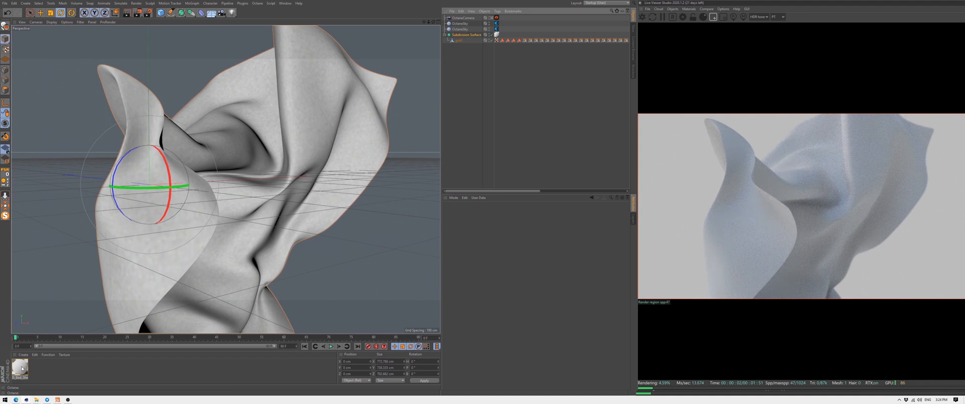
{"action": "left_click", "coordinate": [20, 368]}
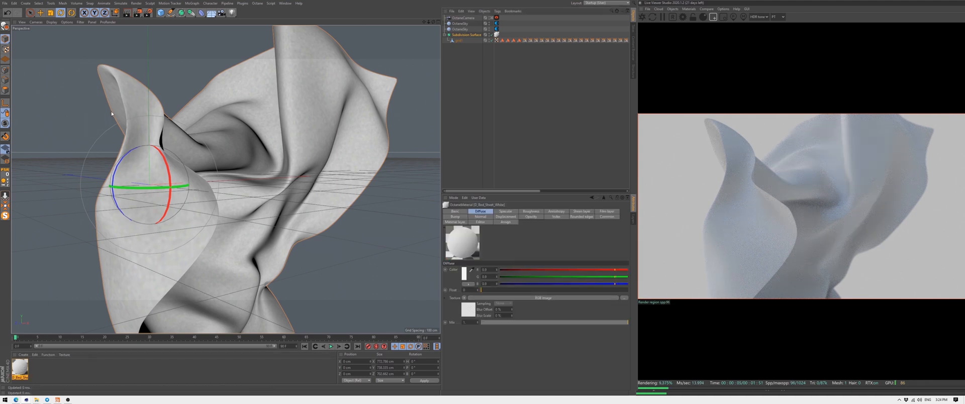